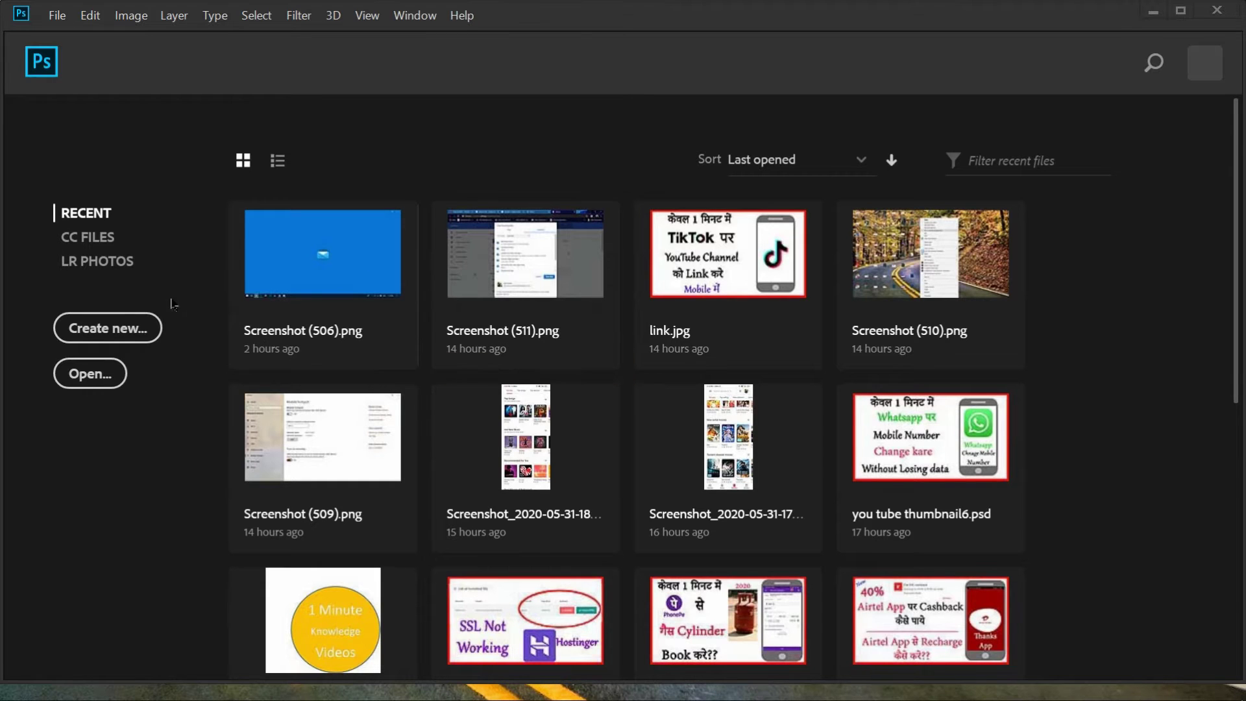
Create a blank 1280 × 720 document with White background contents.
click(133, 324)
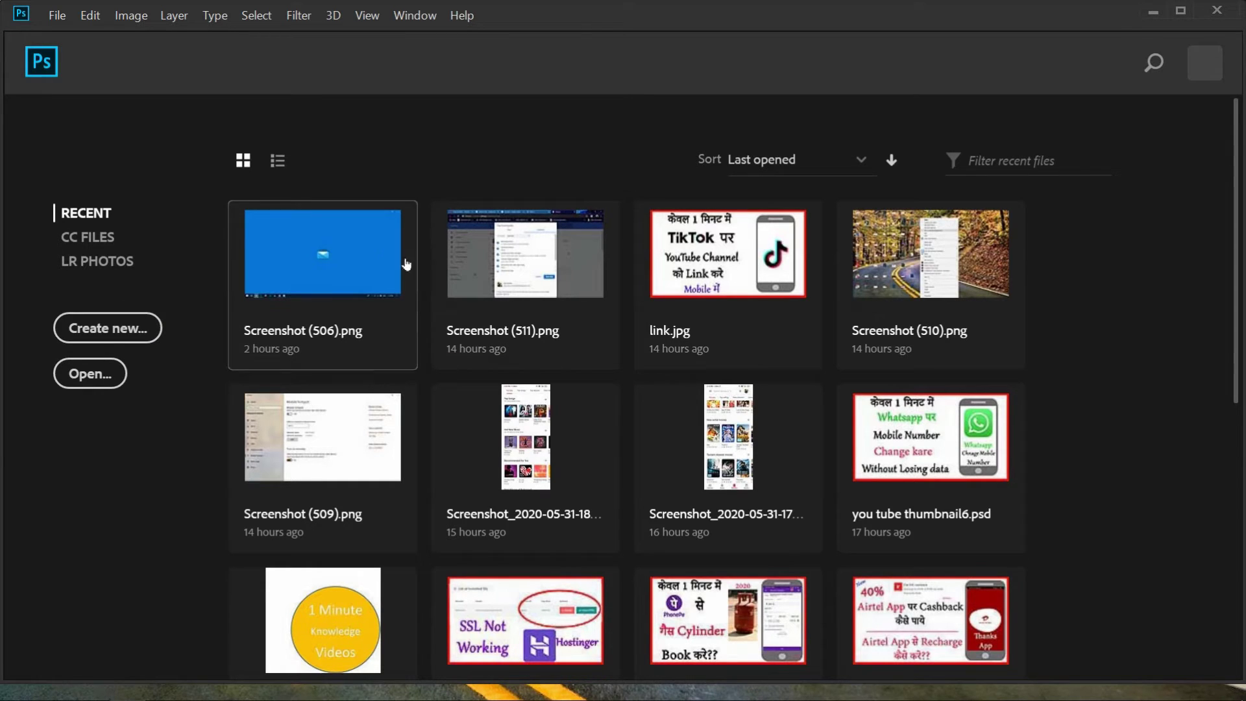
click(116, 338)
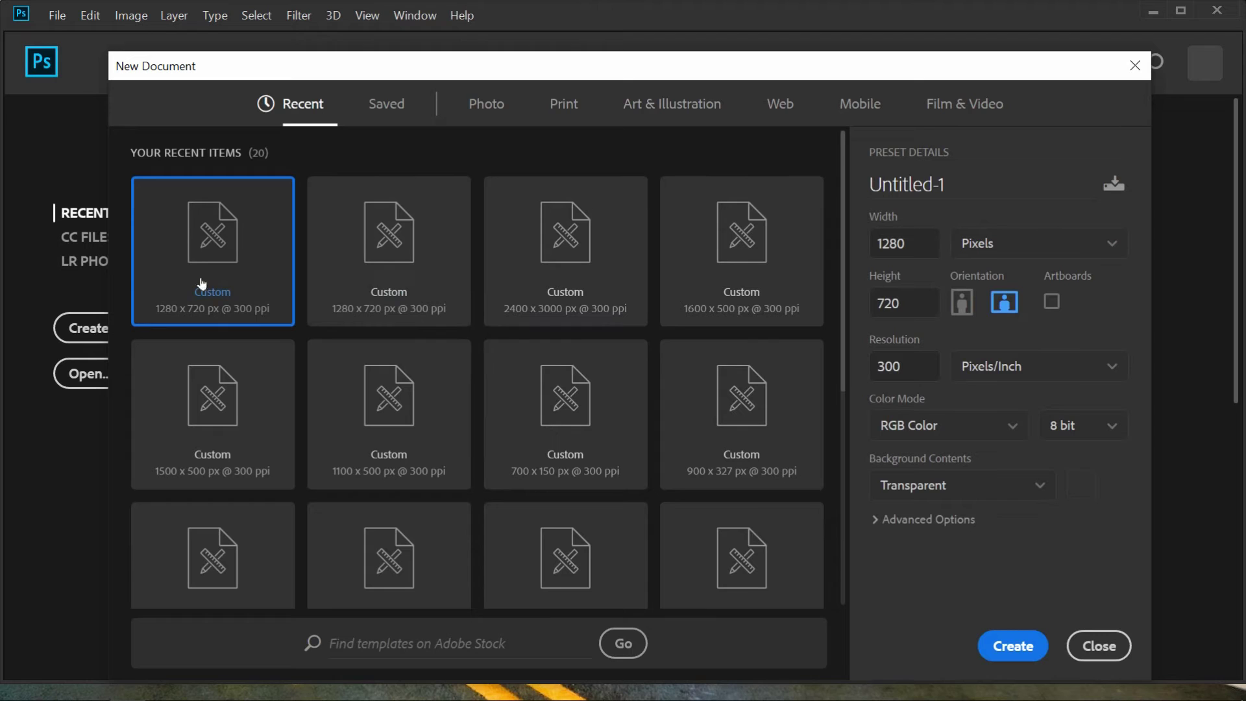
click(963, 485)
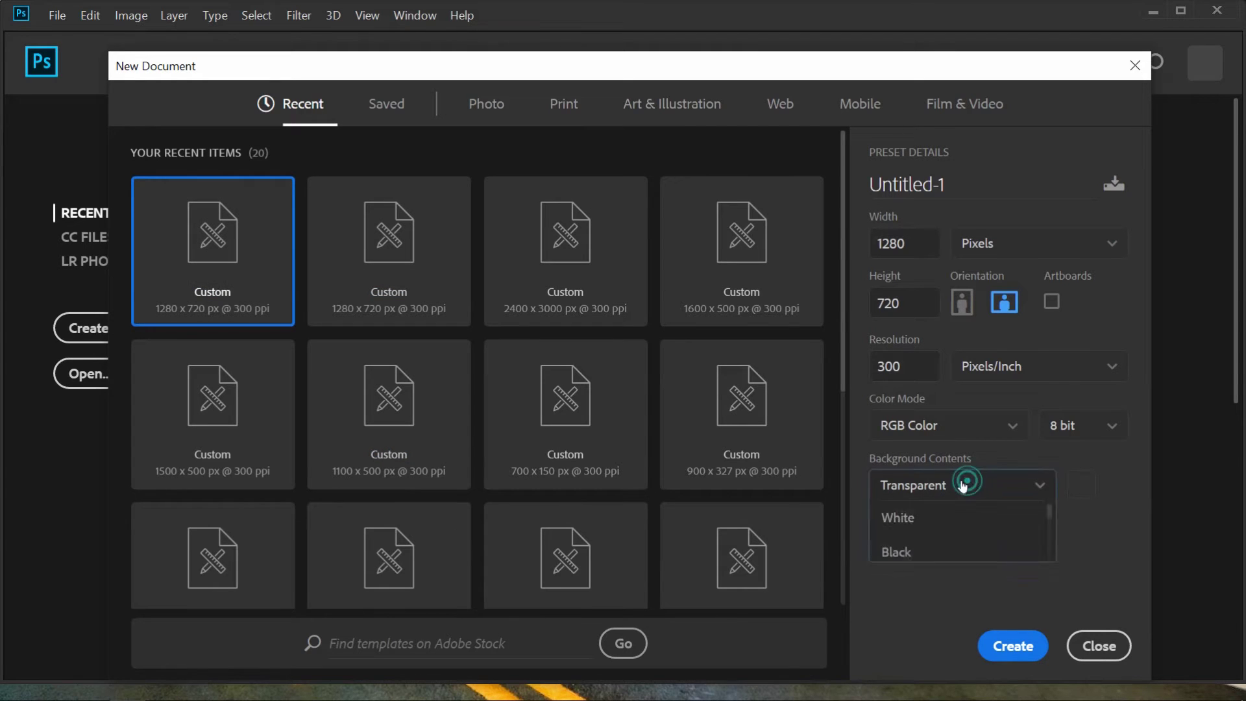
click(911, 516)
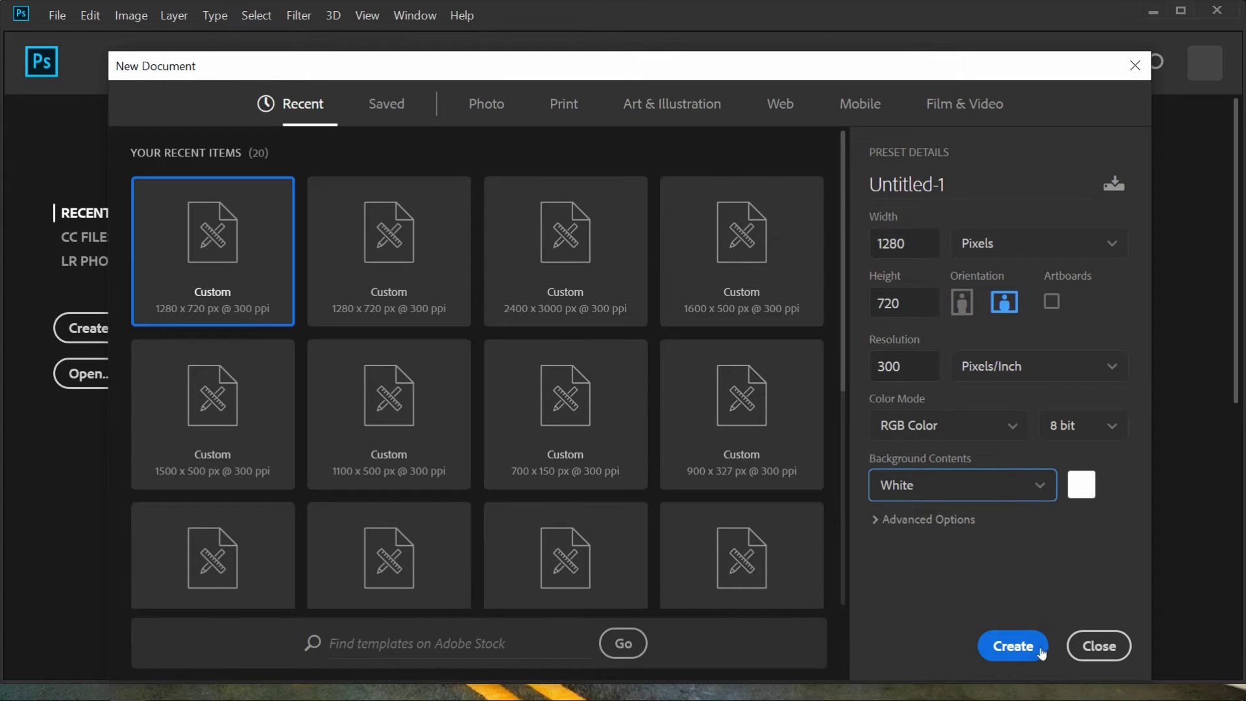
click(1002, 649)
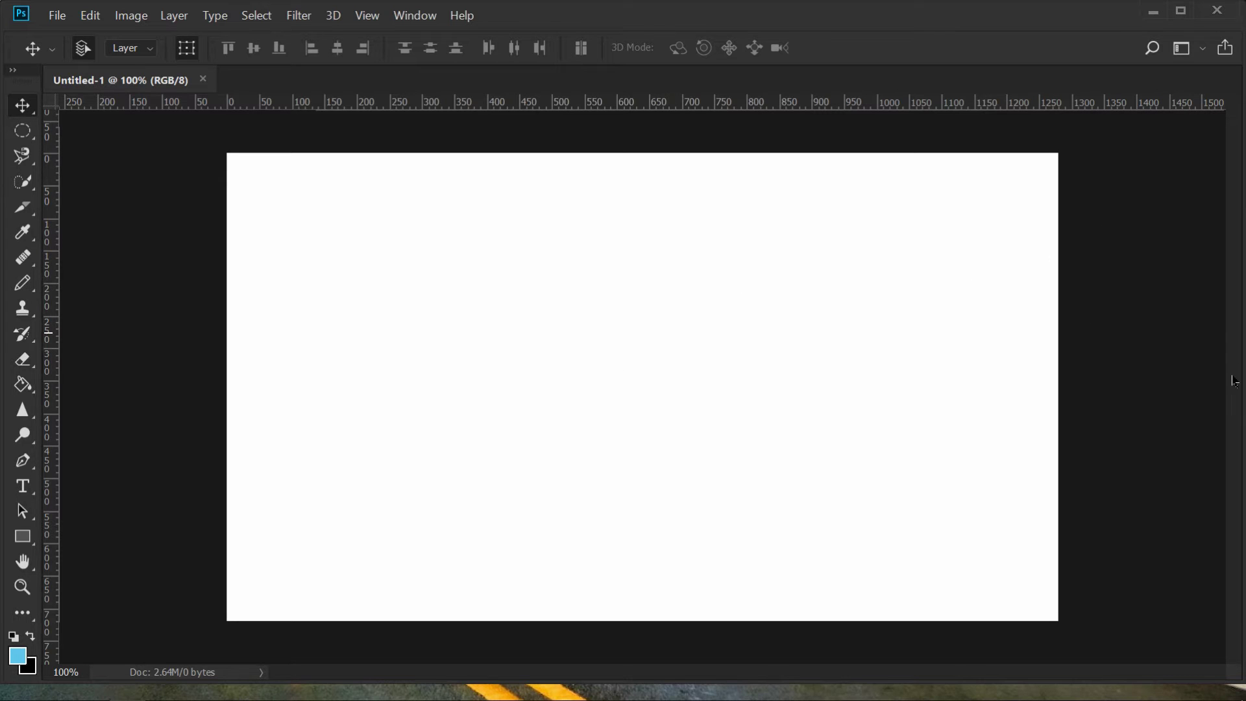
Show the Layers panel and paint-bucket fill the whole Background with light blue.
click(411, 17)
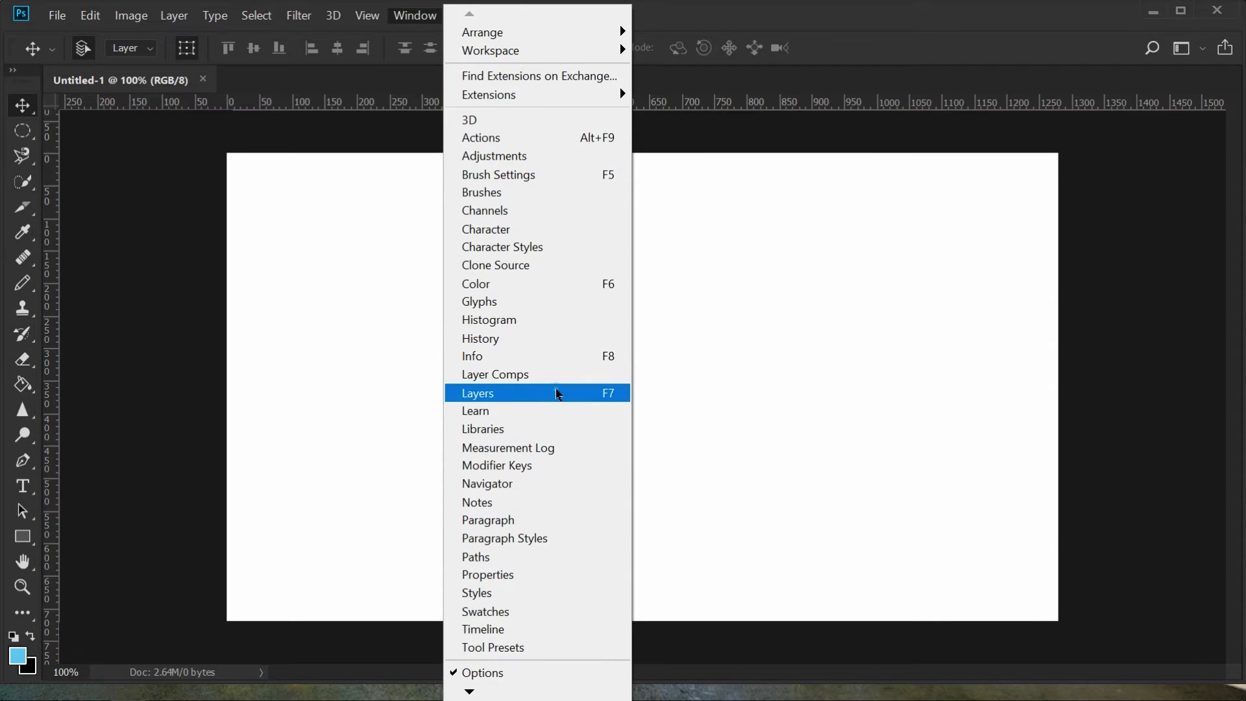
click(558, 394)
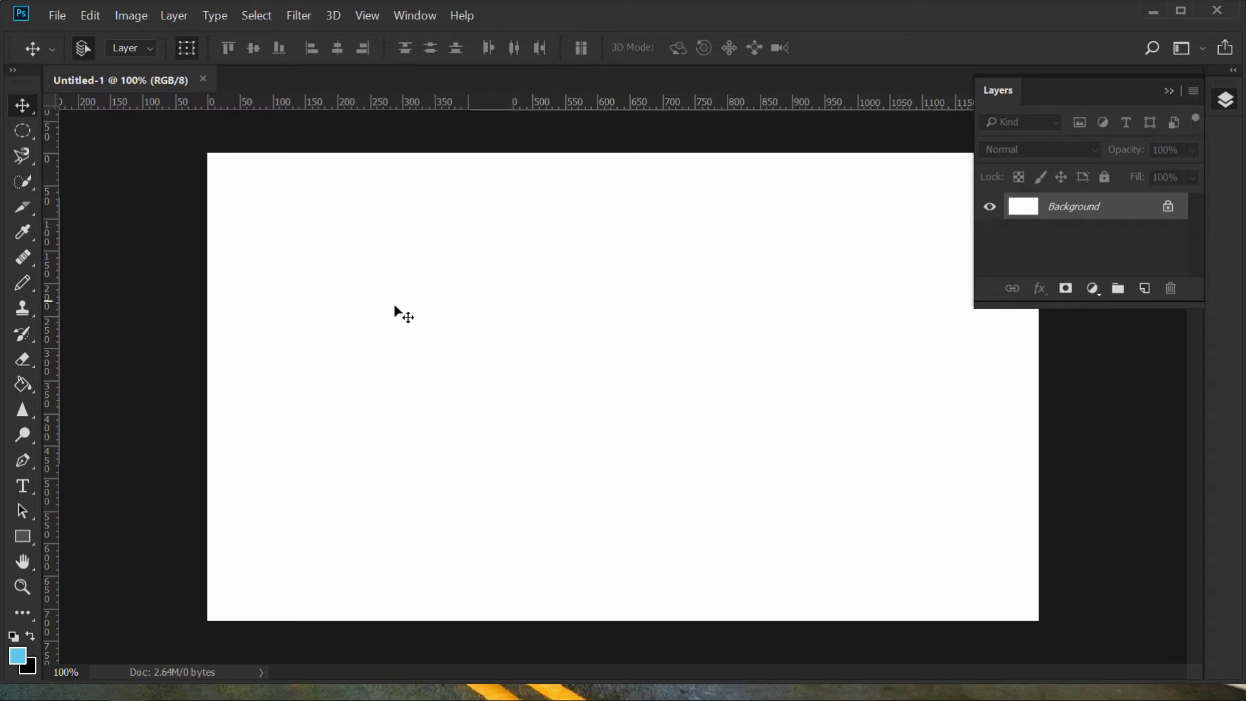
click(25, 385)
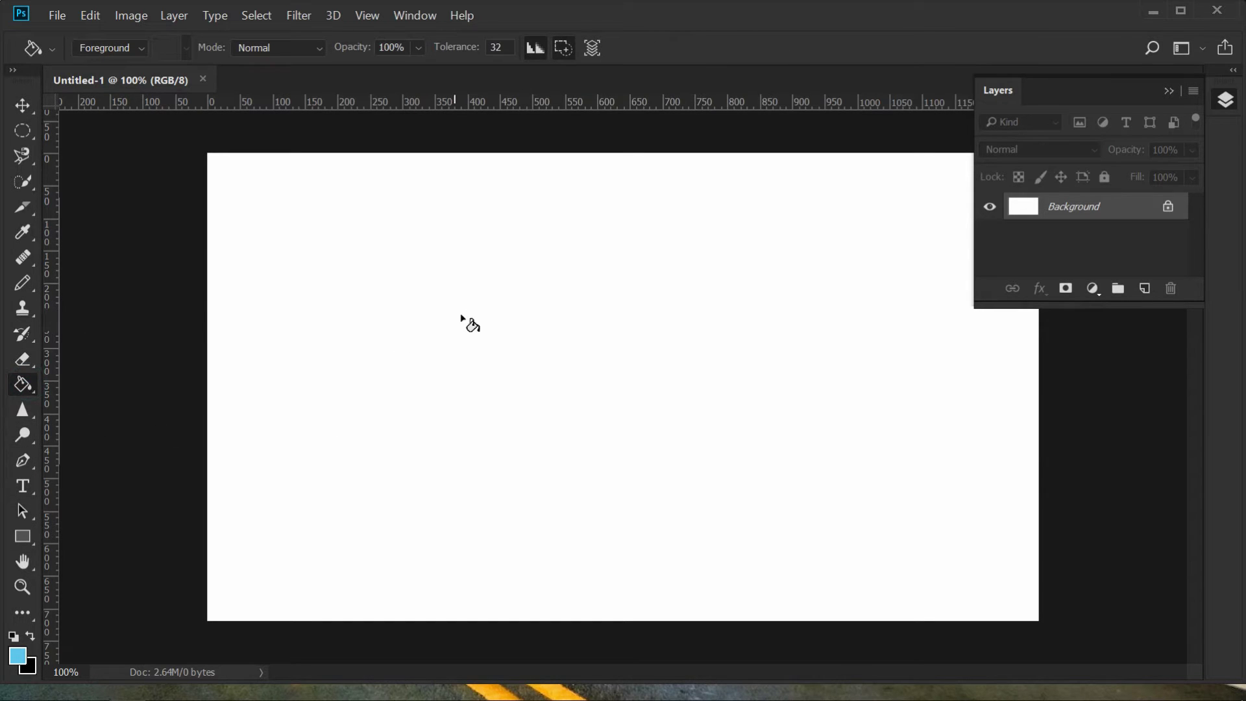
click(496, 306)
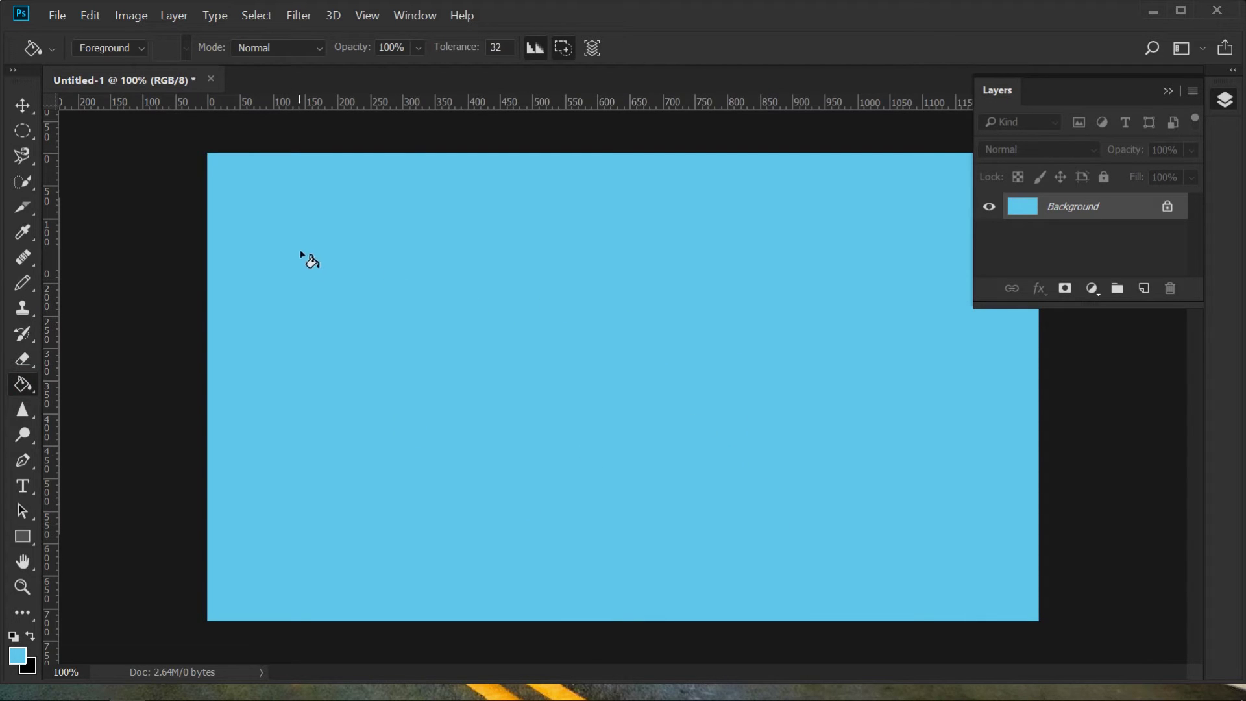
click(24, 485)
Try several text insertion points on the canvas, then cancel the empty text entry.
click(486, 368)
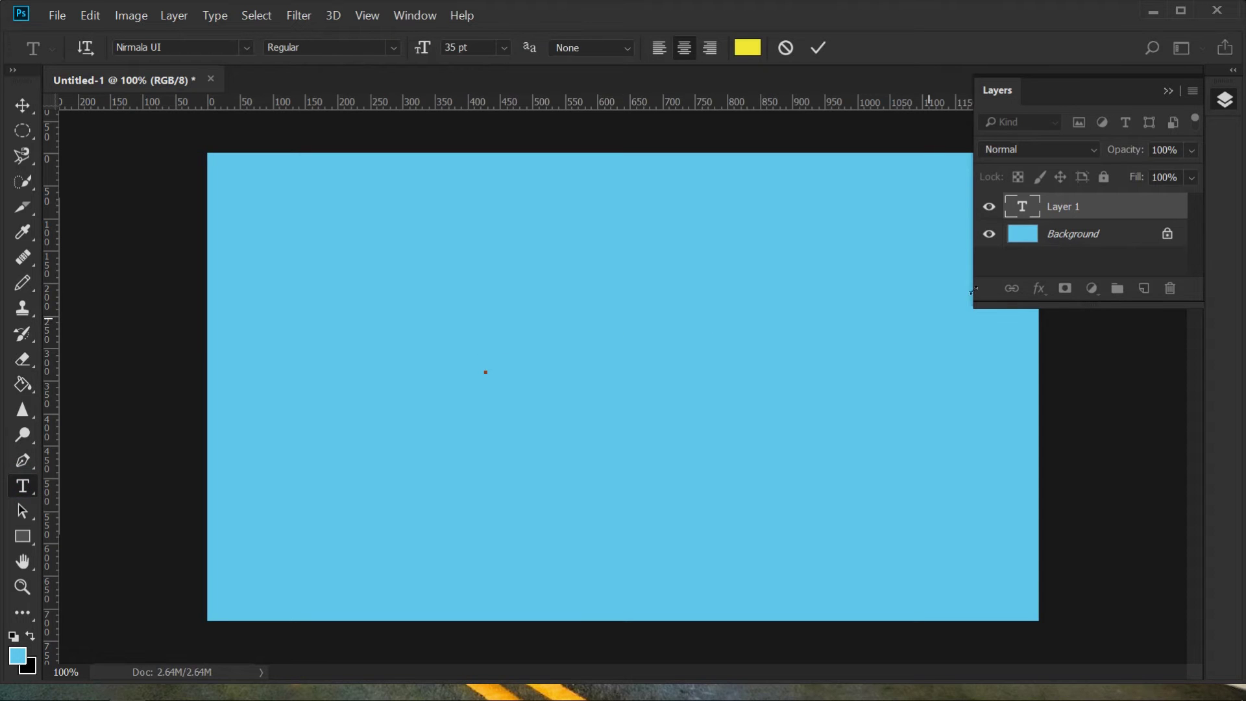
click(398, 266)
click(621, 279)
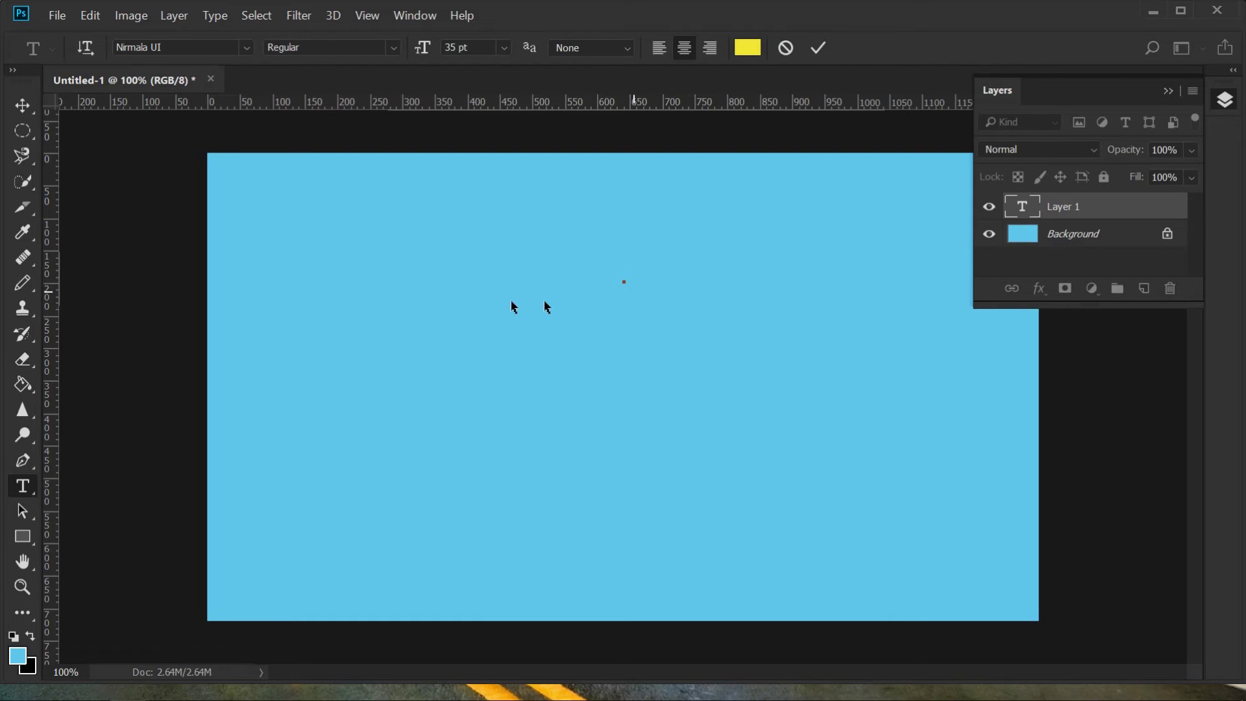
click(441, 312)
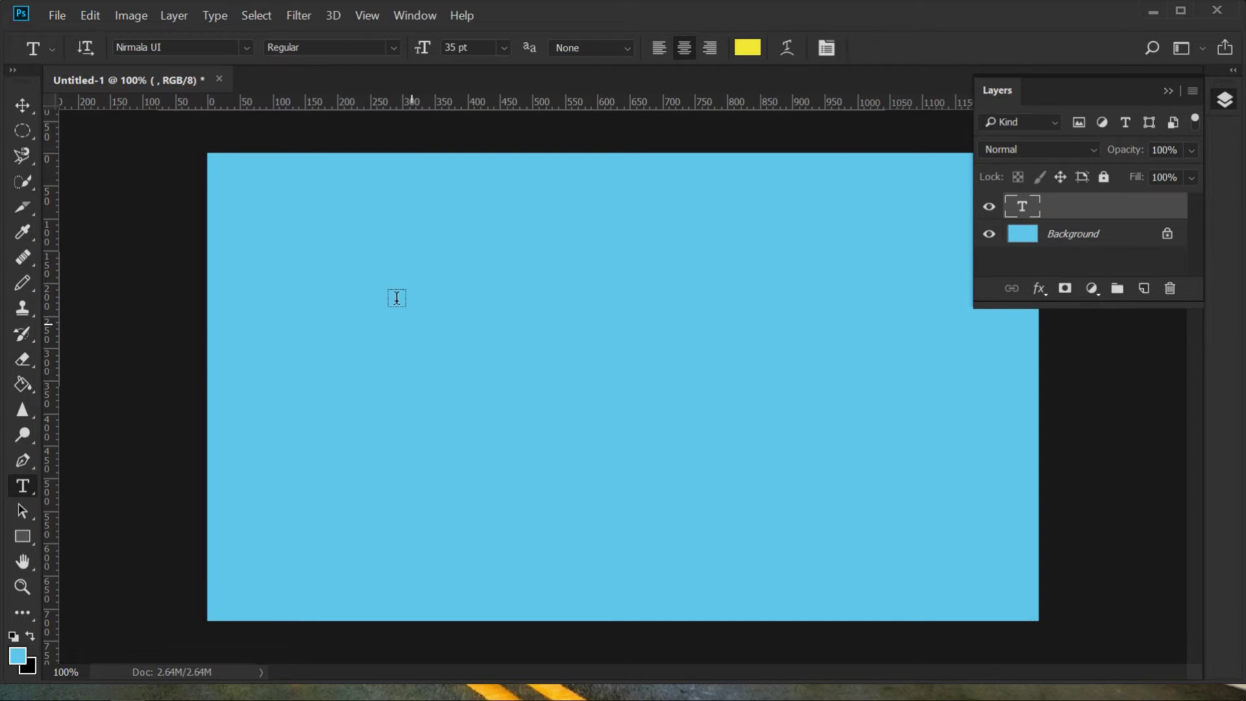
click(702, 310)
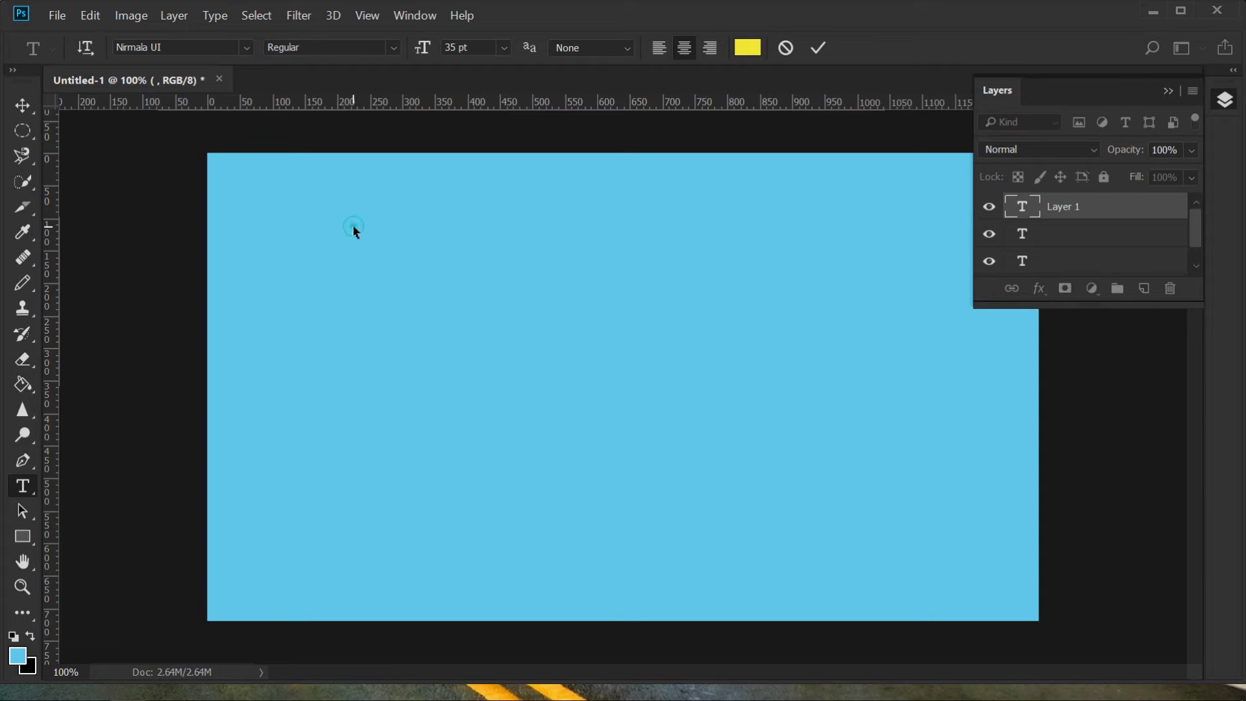
key(Escape)
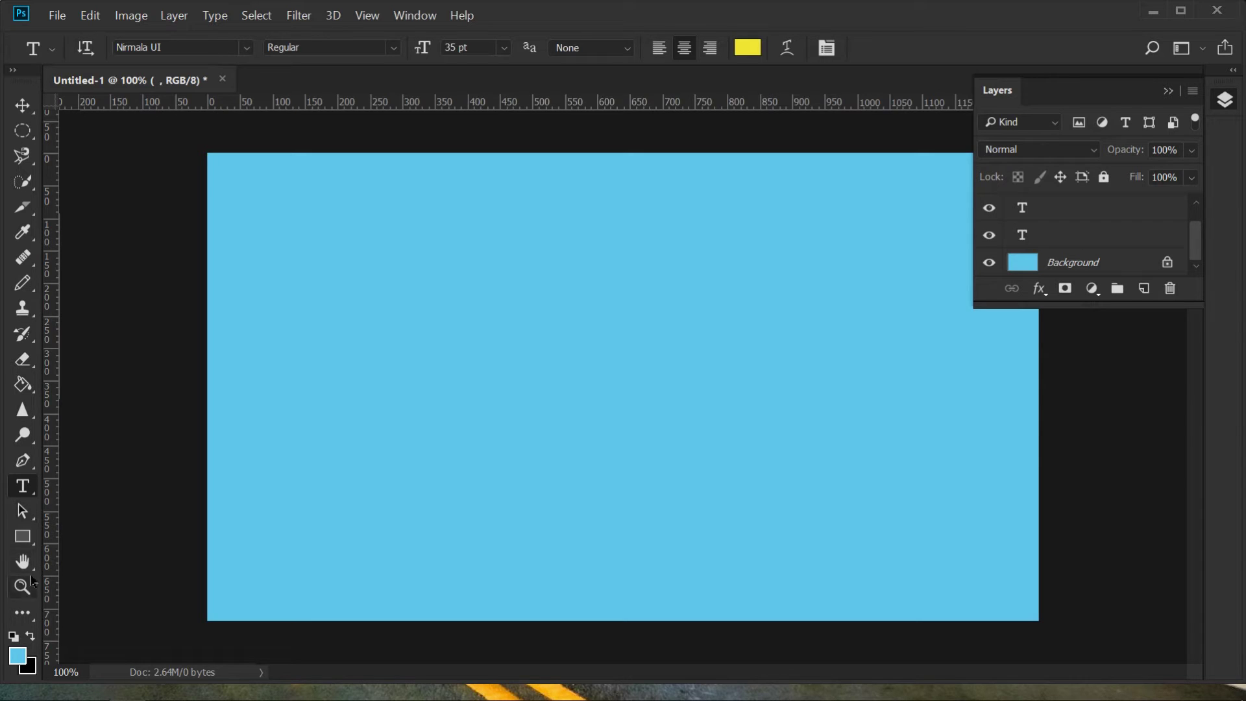
Add yellow text 'dgR' at the upper left and 'grF' near the canvas centre.
click(359, 358)
text(dgR)
click(675, 312)
click(609, 416)
text(grF)
click(854, 353)
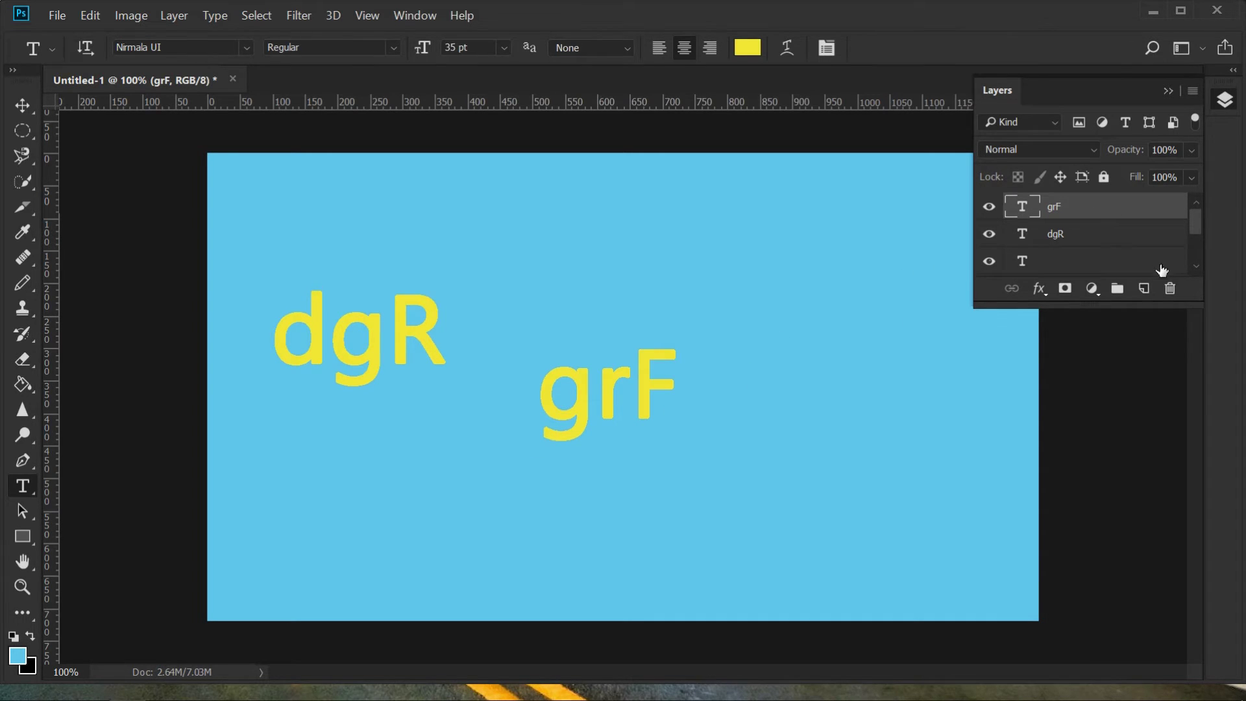
Expand the layers list, convert Background into Layer 0, and apply Lock All.
scroll(1093, 248, down, 1)
scroll(1093, 249, up, 1)
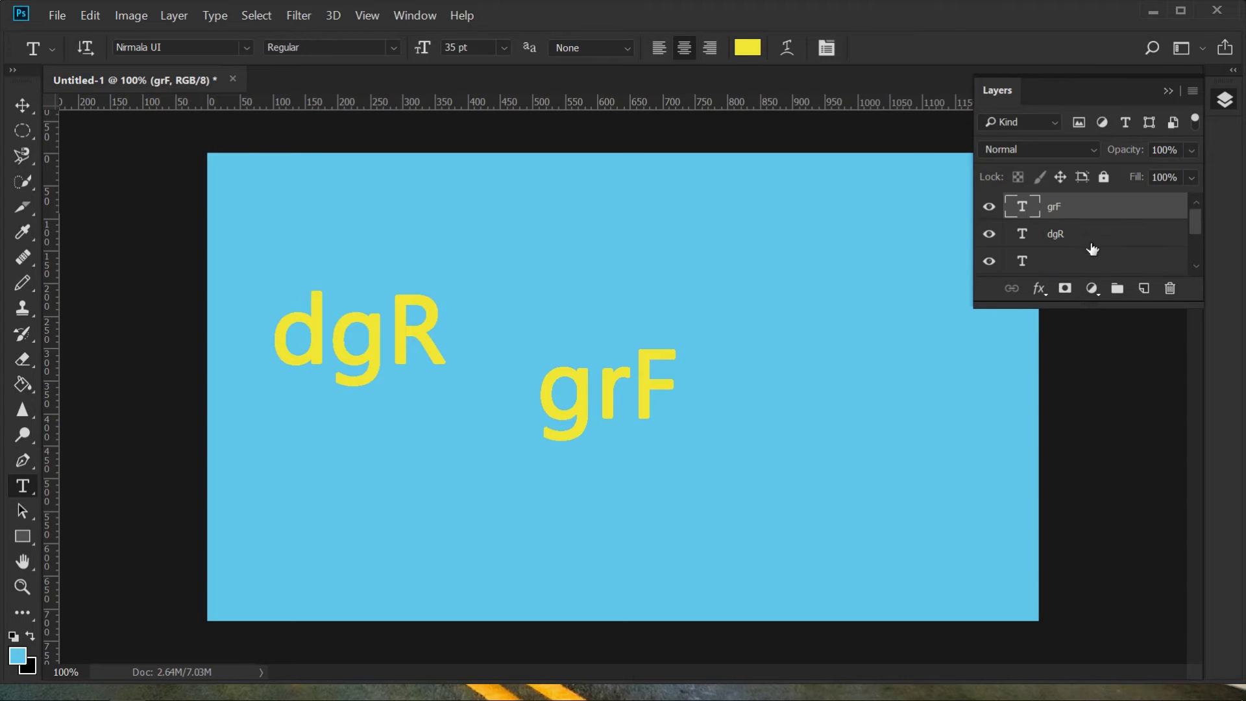
click(1225, 100)
click(1233, 70)
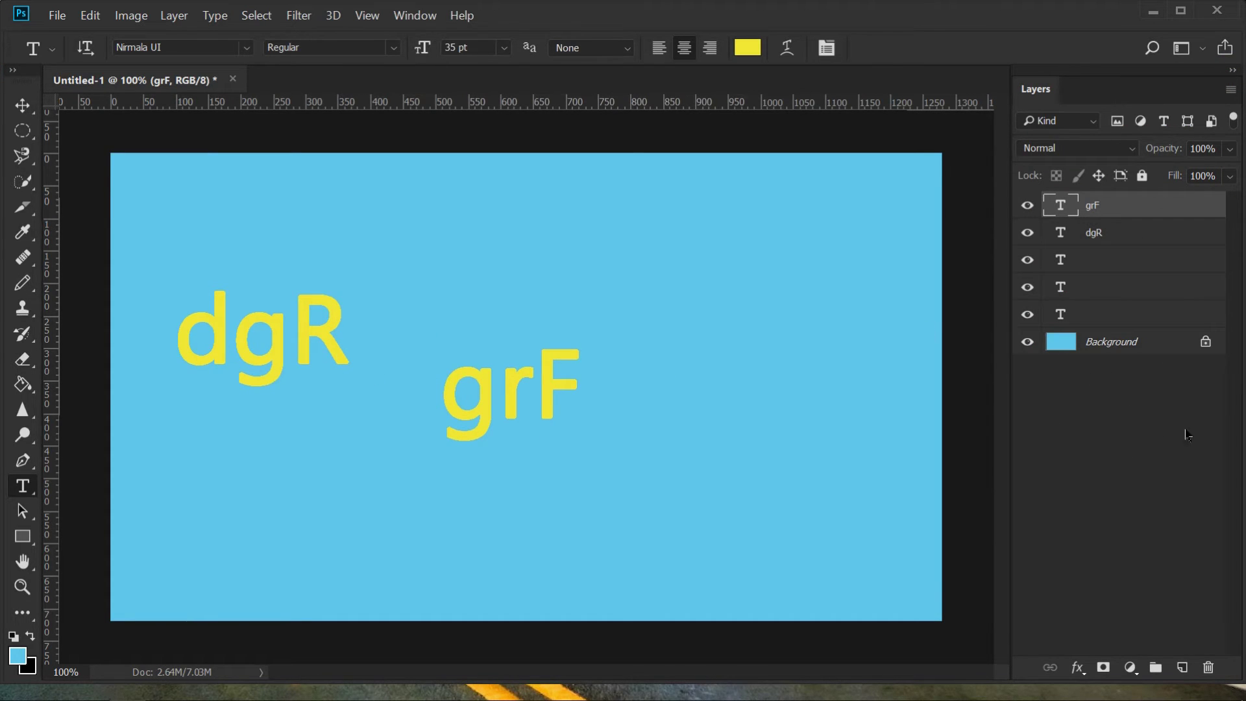
click(1204, 342)
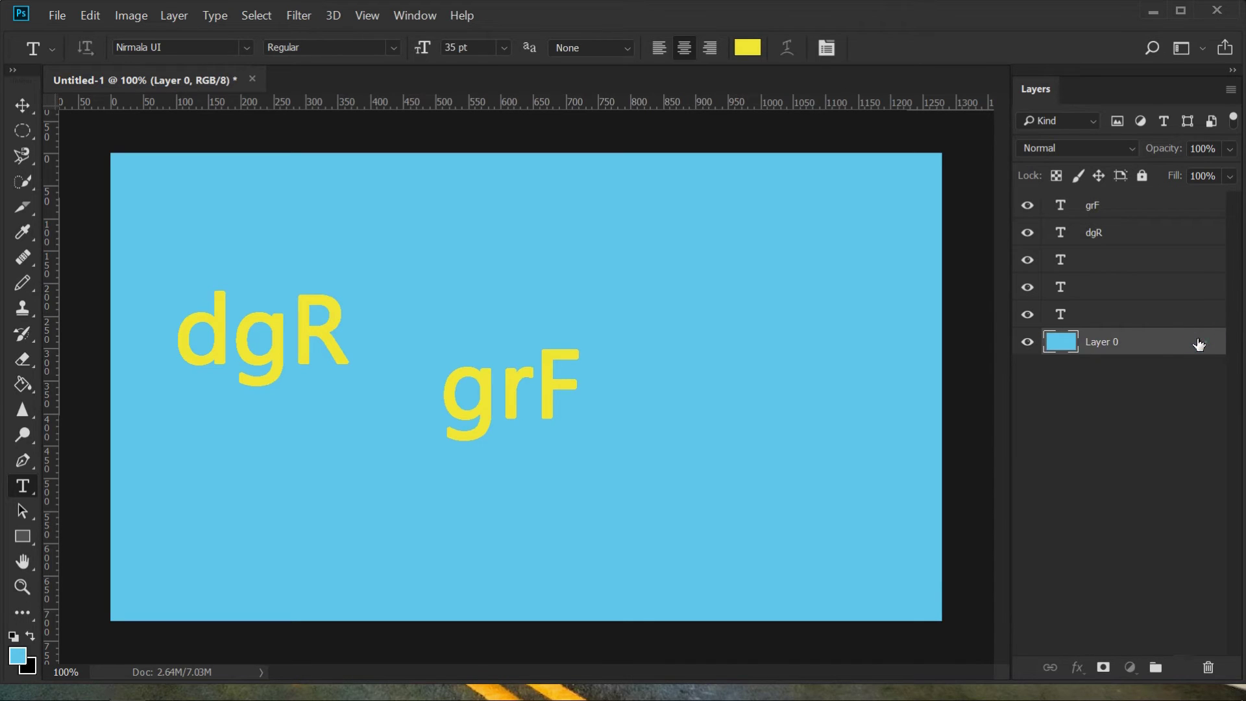
click(1142, 176)
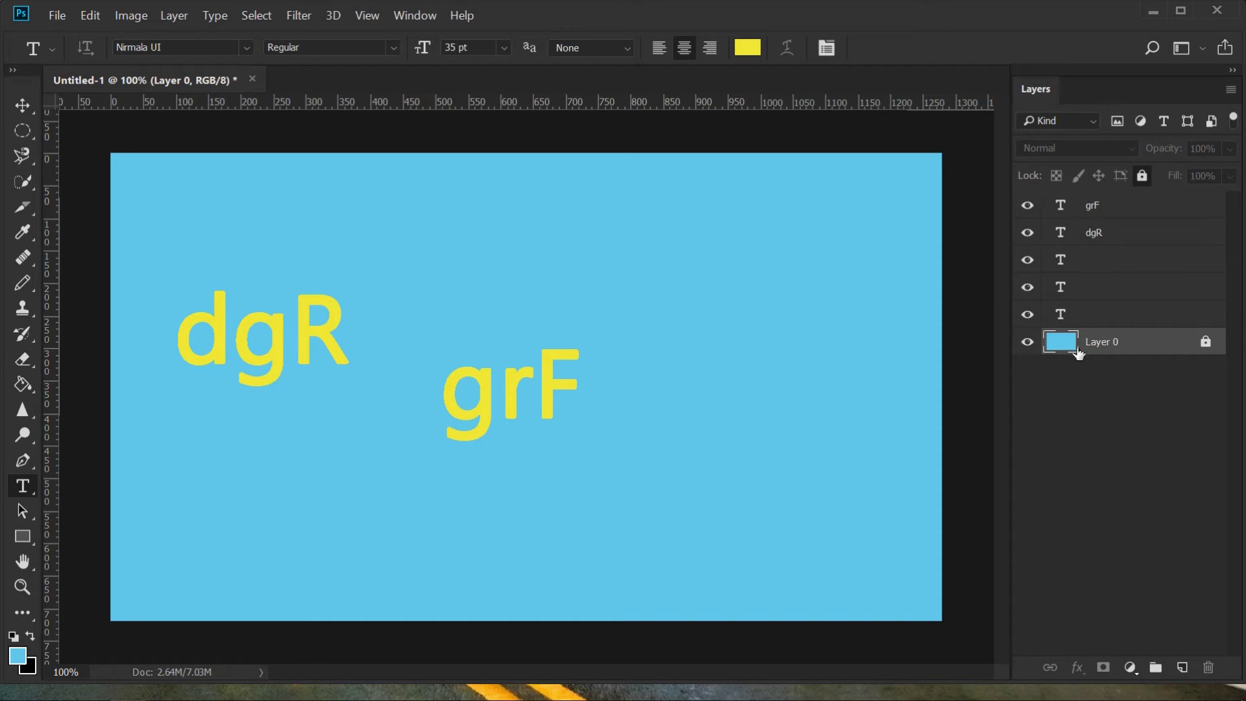
Select all five text layers, from the bottom one up to grF.
click(1096, 317)
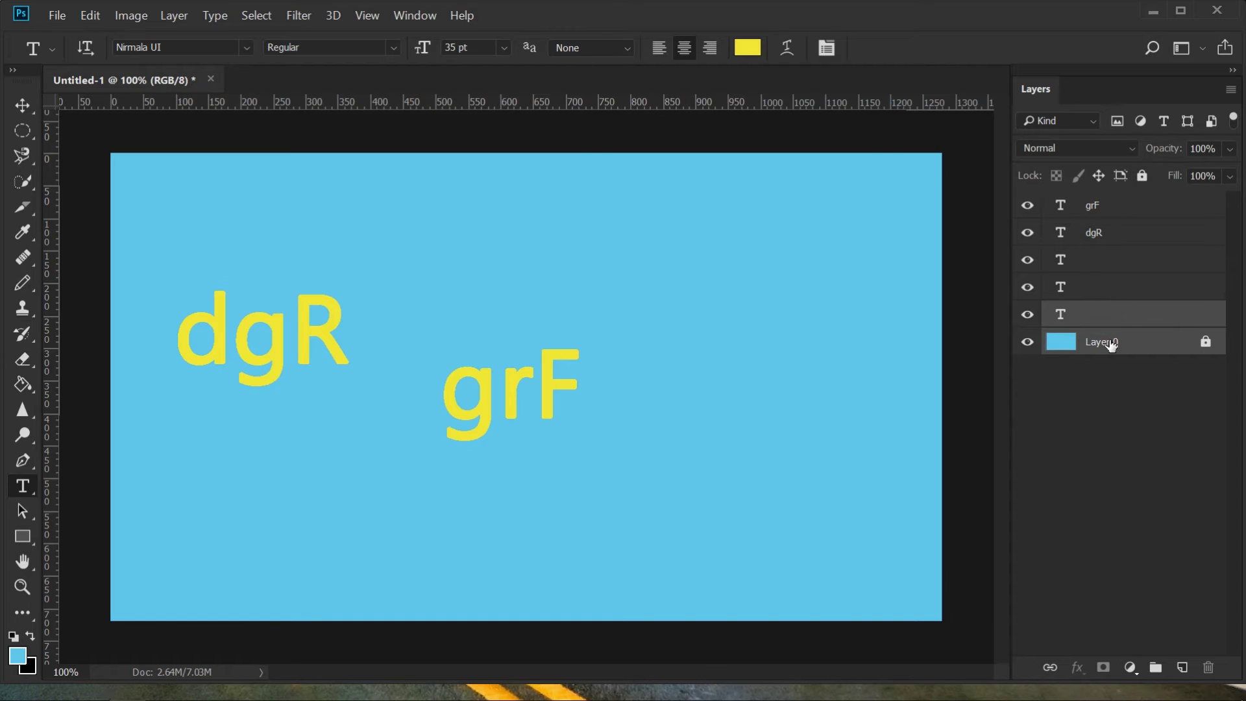
shift+click(1110, 287)
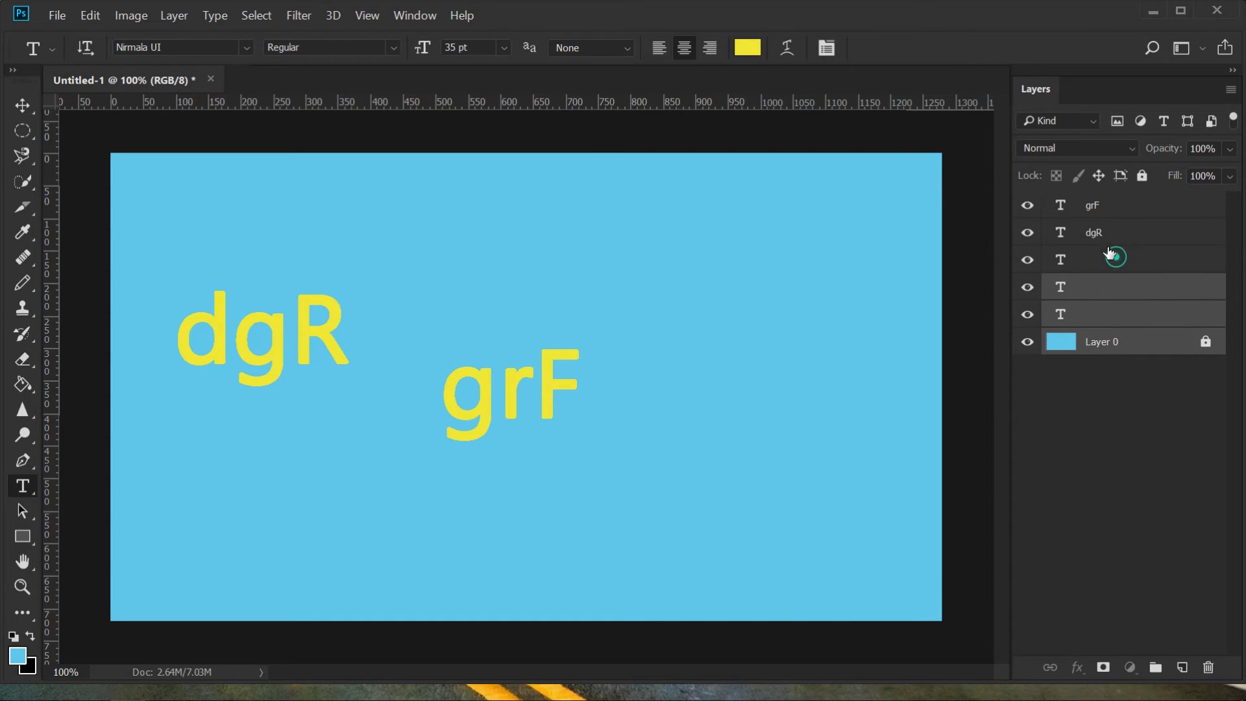
shift+click(1111, 256)
shift+click(1106, 232)
shift+click(1104, 206)
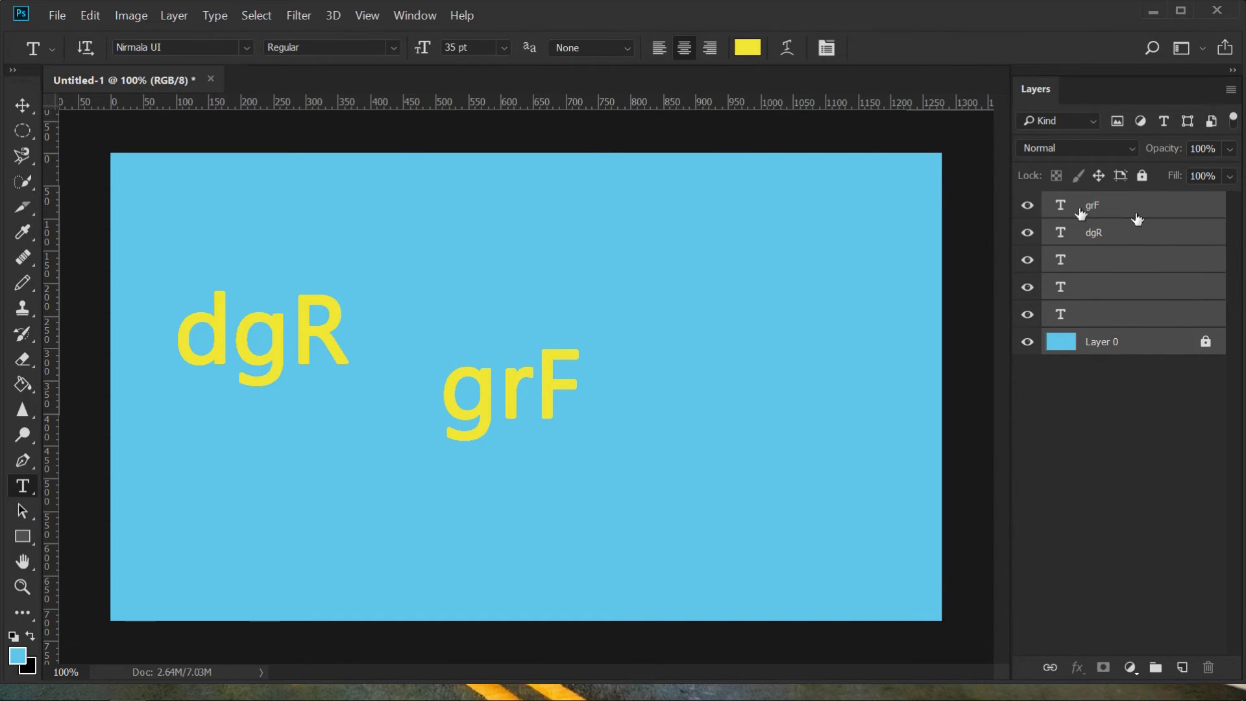
Toggle Lock All on and off, open the layer context menu, then select grF.
click(1143, 176)
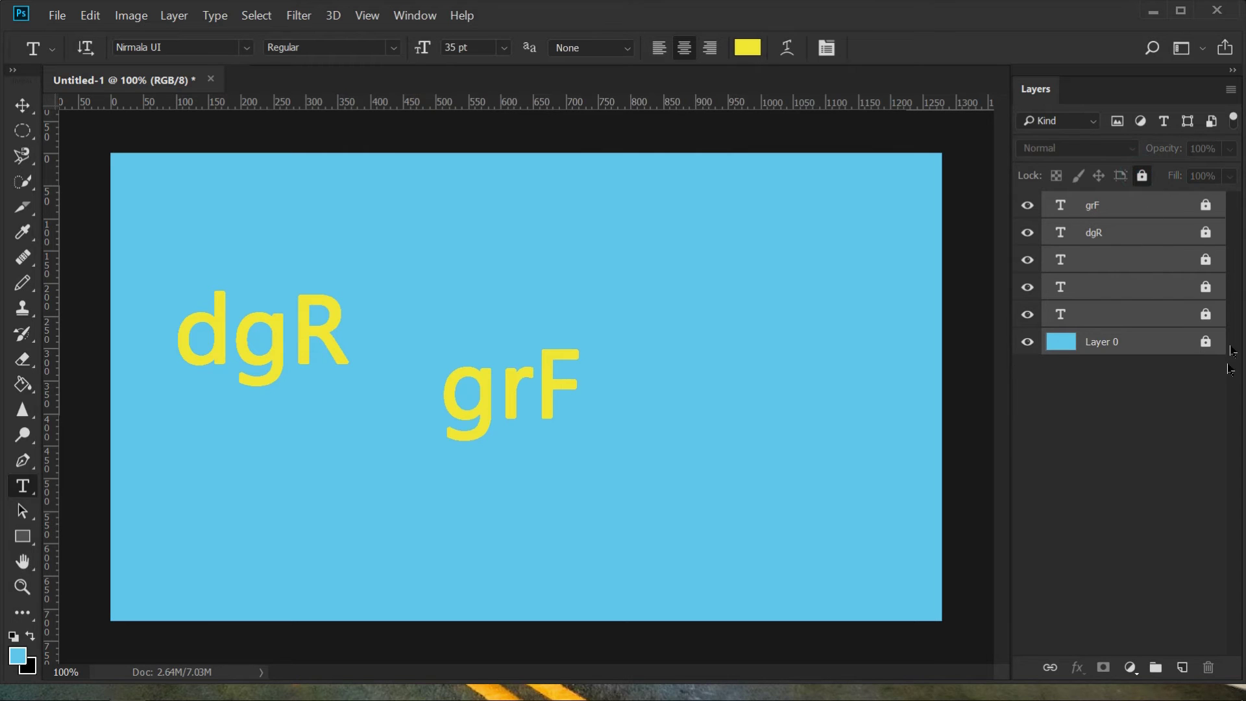
click(1142, 177)
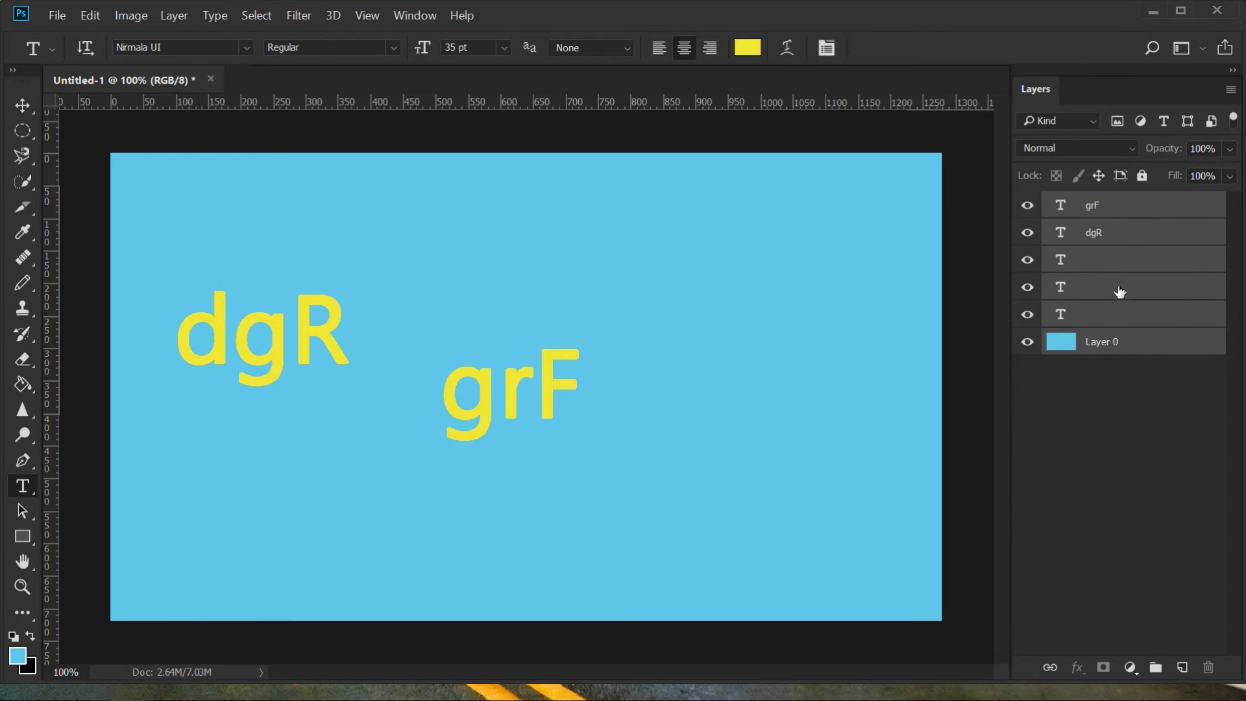
right_click(1102, 259)
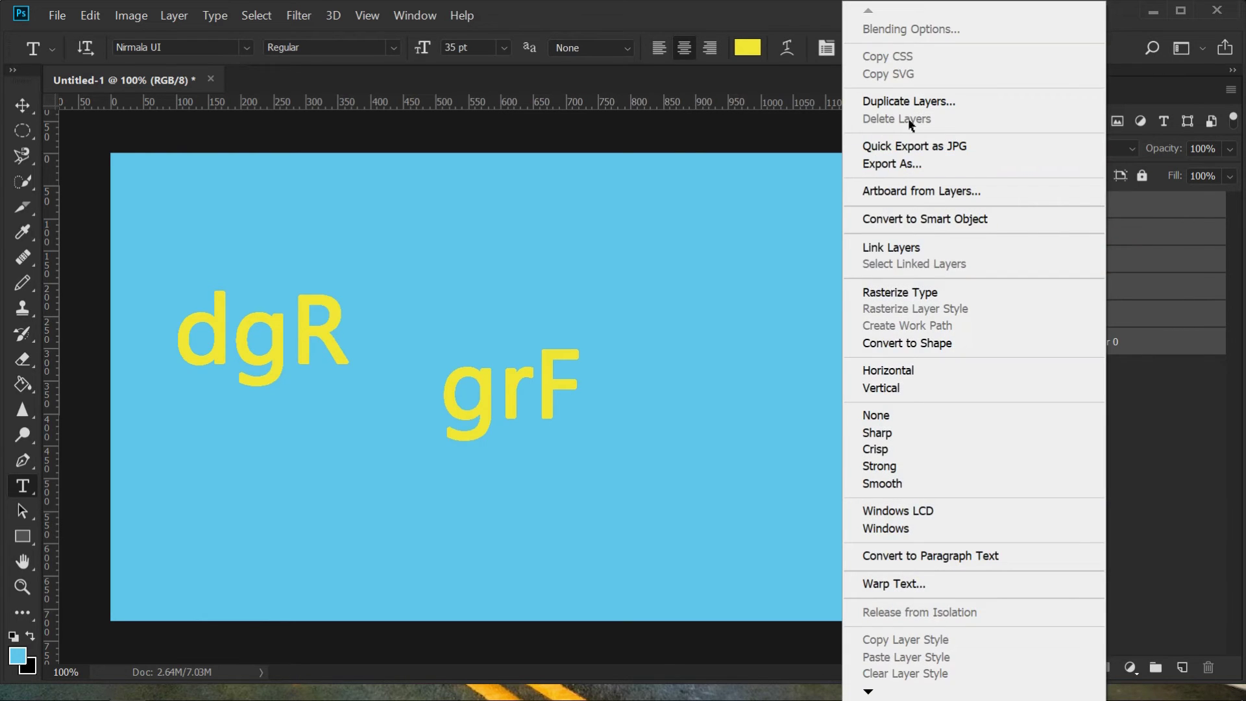
click(1098, 209)
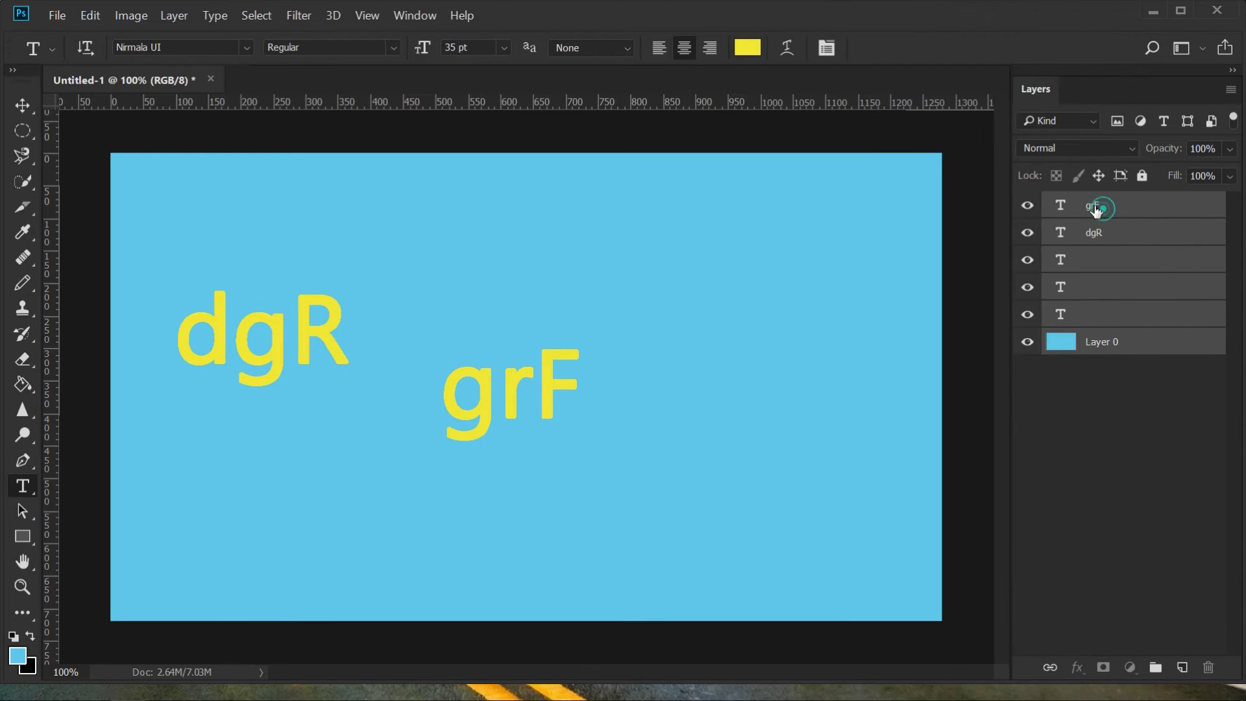
Delete the third, unnamed empty text layer and confirm with Yes.
click(1098, 206)
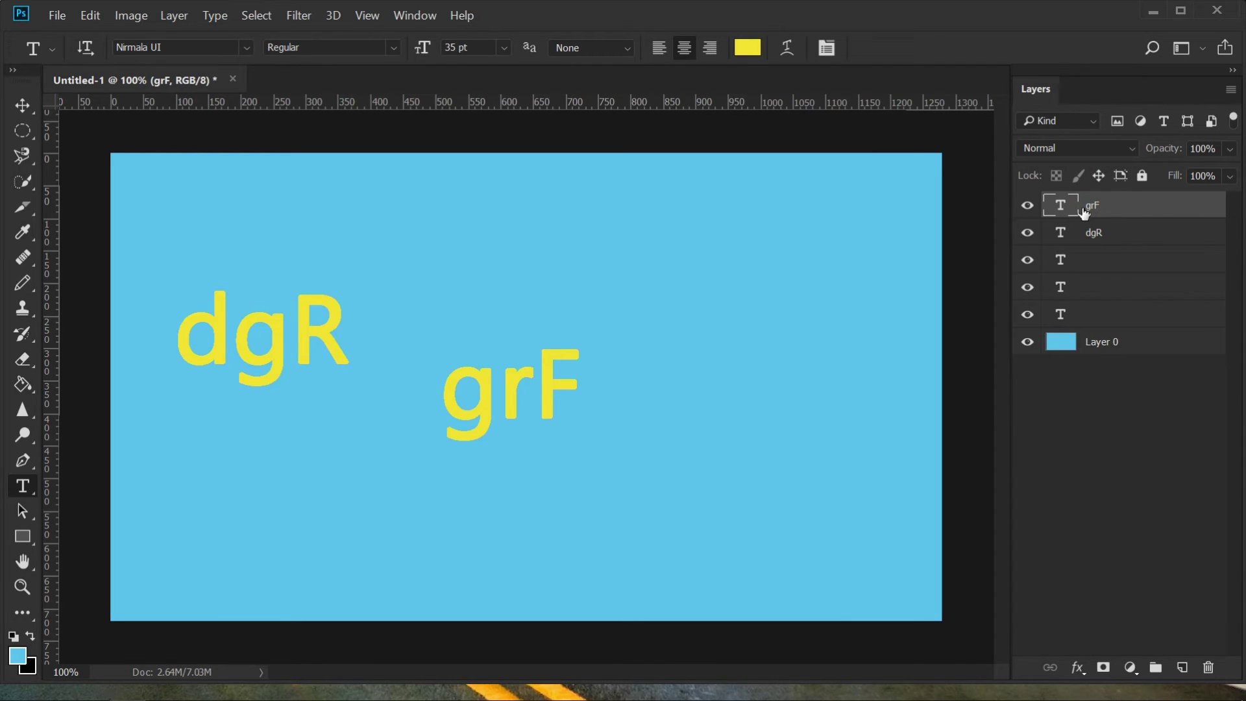
click(1098, 263)
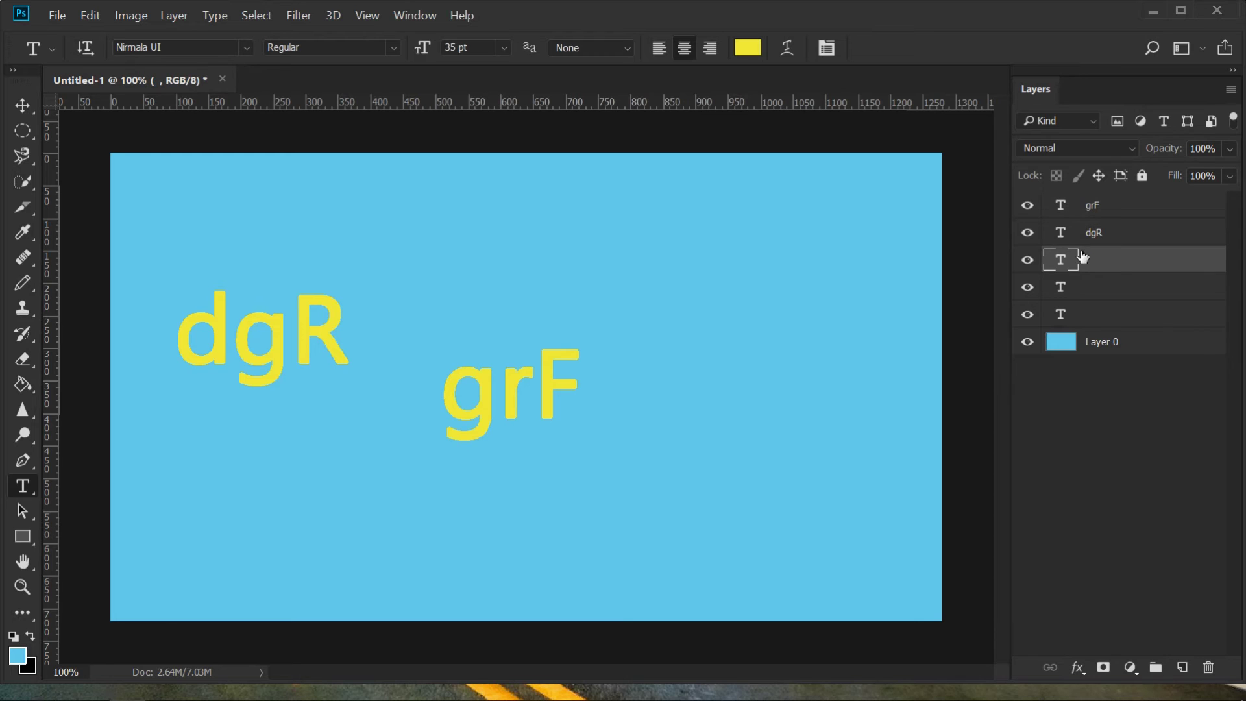
right_click(1082, 258)
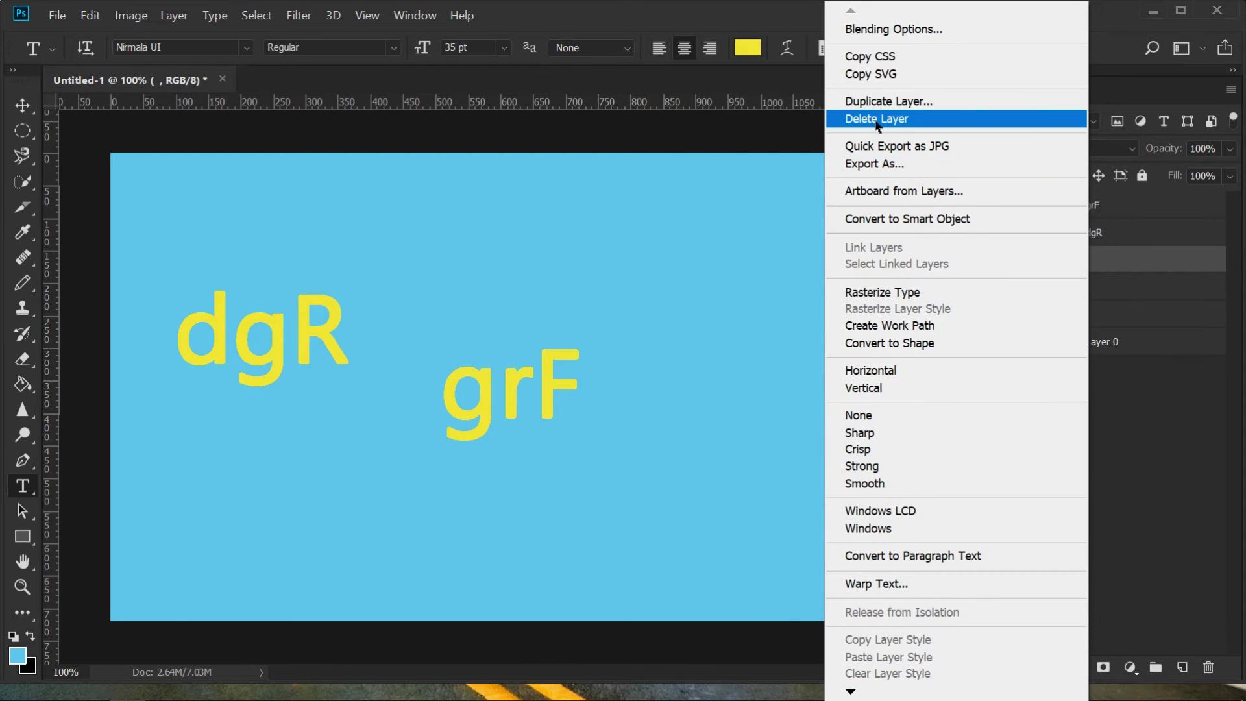
click(878, 119)
click(579, 297)
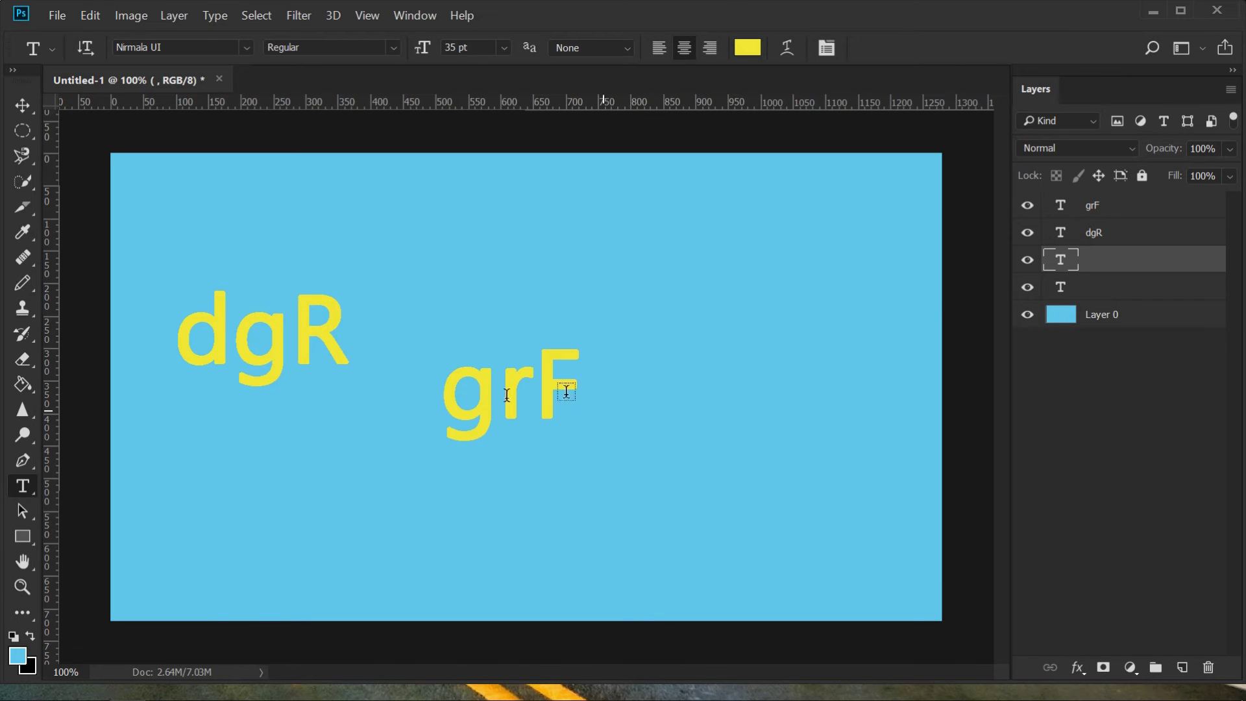
Select all the layers up to grF and open their layer context menu.
shift+click(1113, 286)
shift+click(1114, 259)
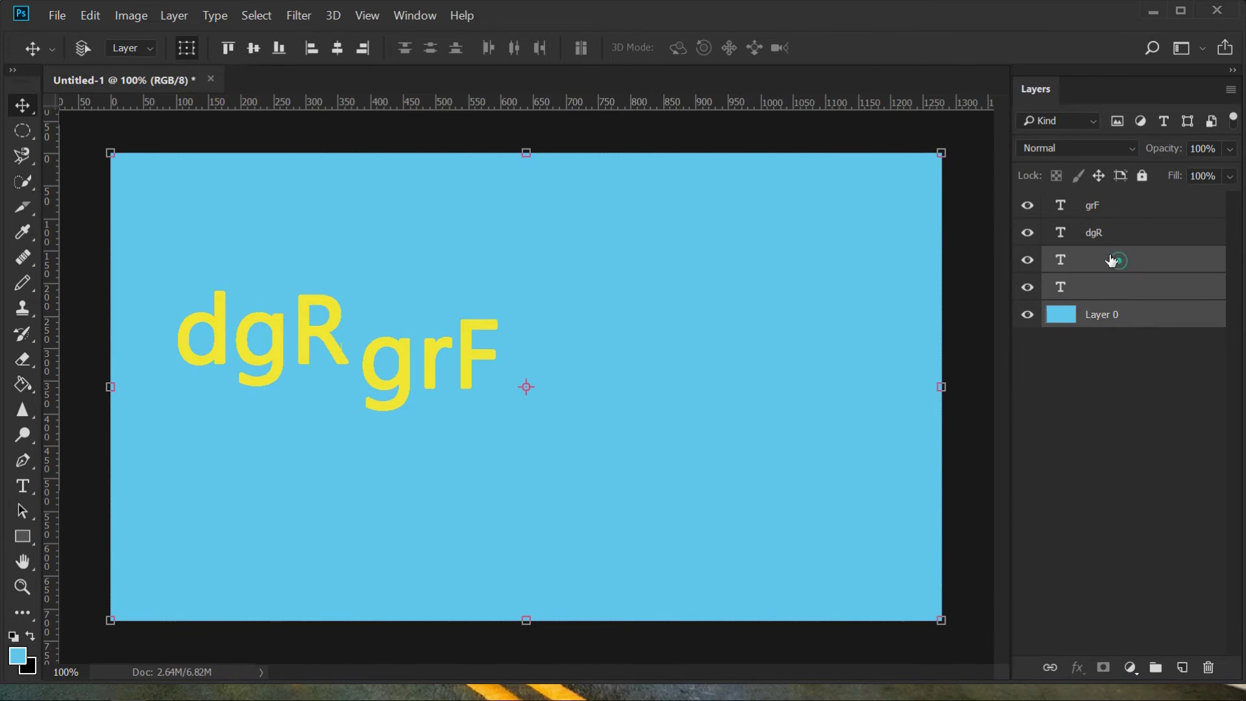
shift+click(1114, 232)
shift+click(1110, 207)
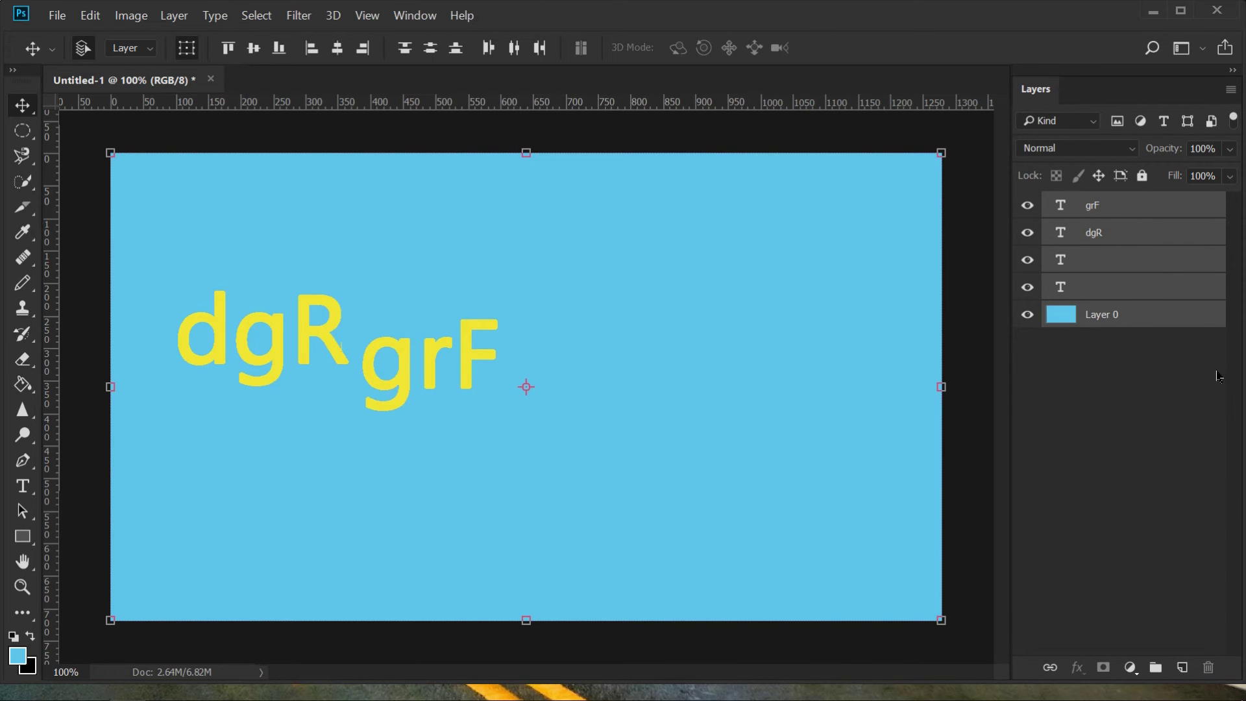
right_click(1091, 242)
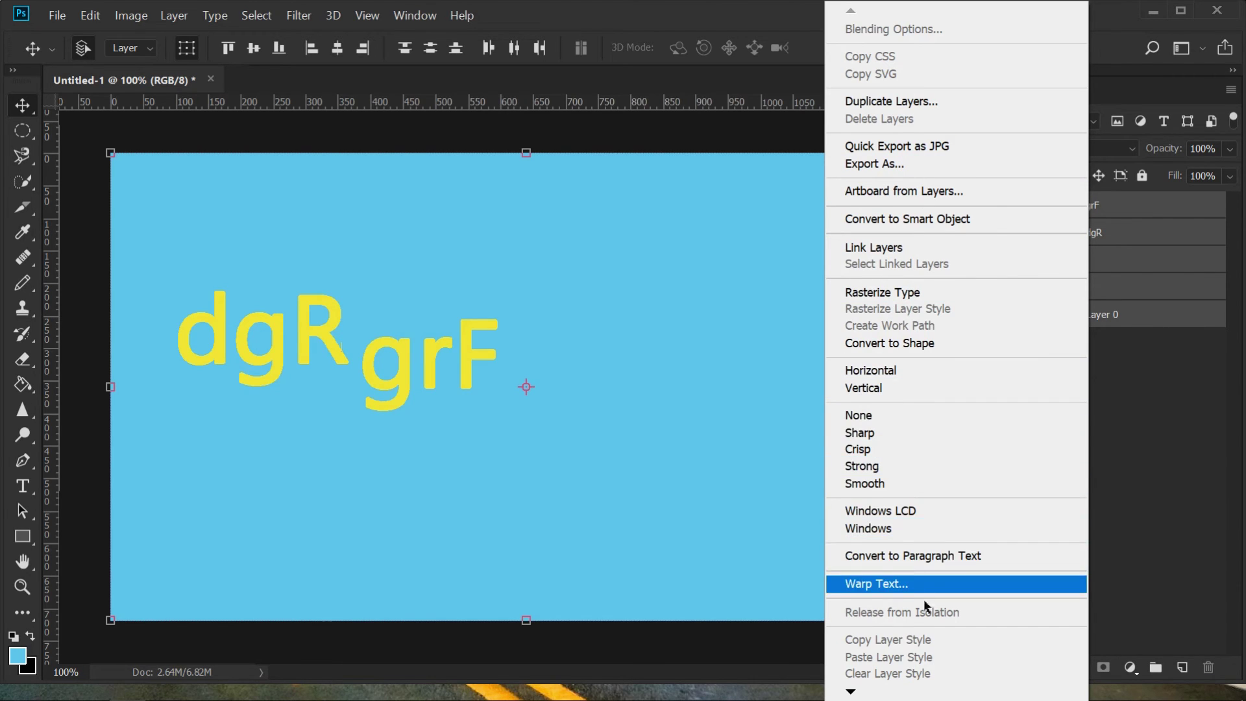
Set the text layers to Horizontal, dismiss the menu, and toggle Lock Position on and off.
click(961, 356)
click(952, 376)
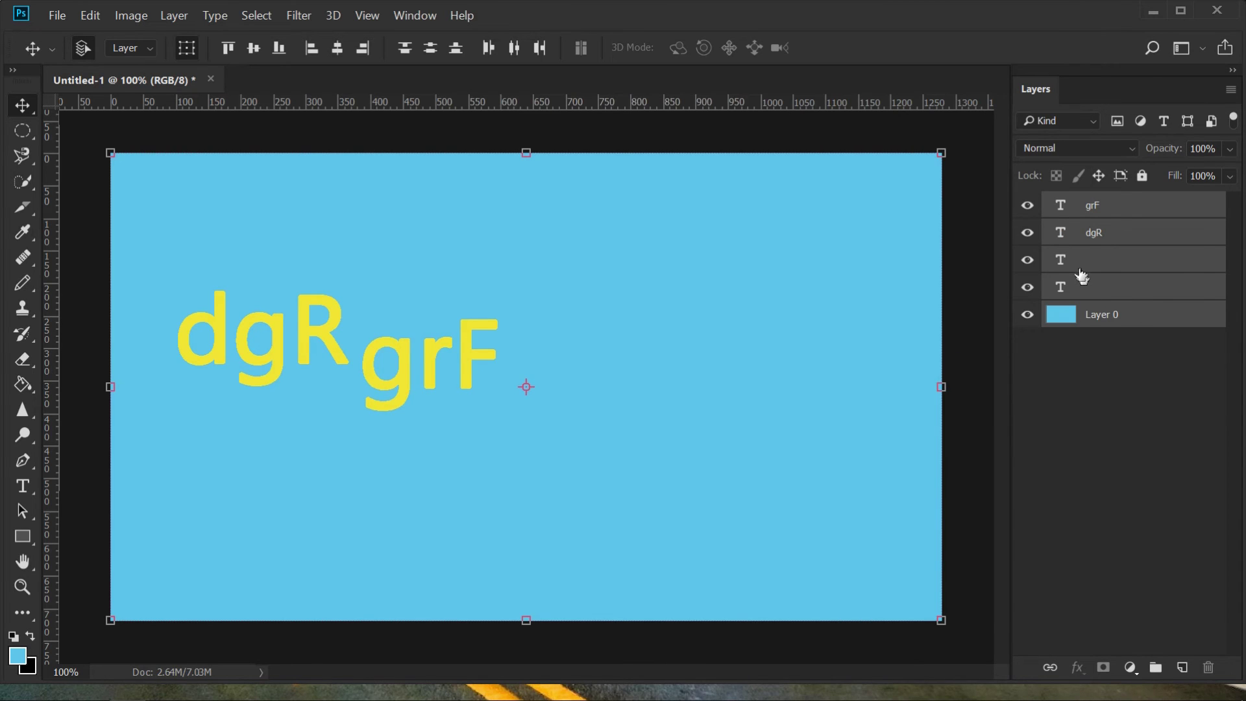
right_click(1069, 224)
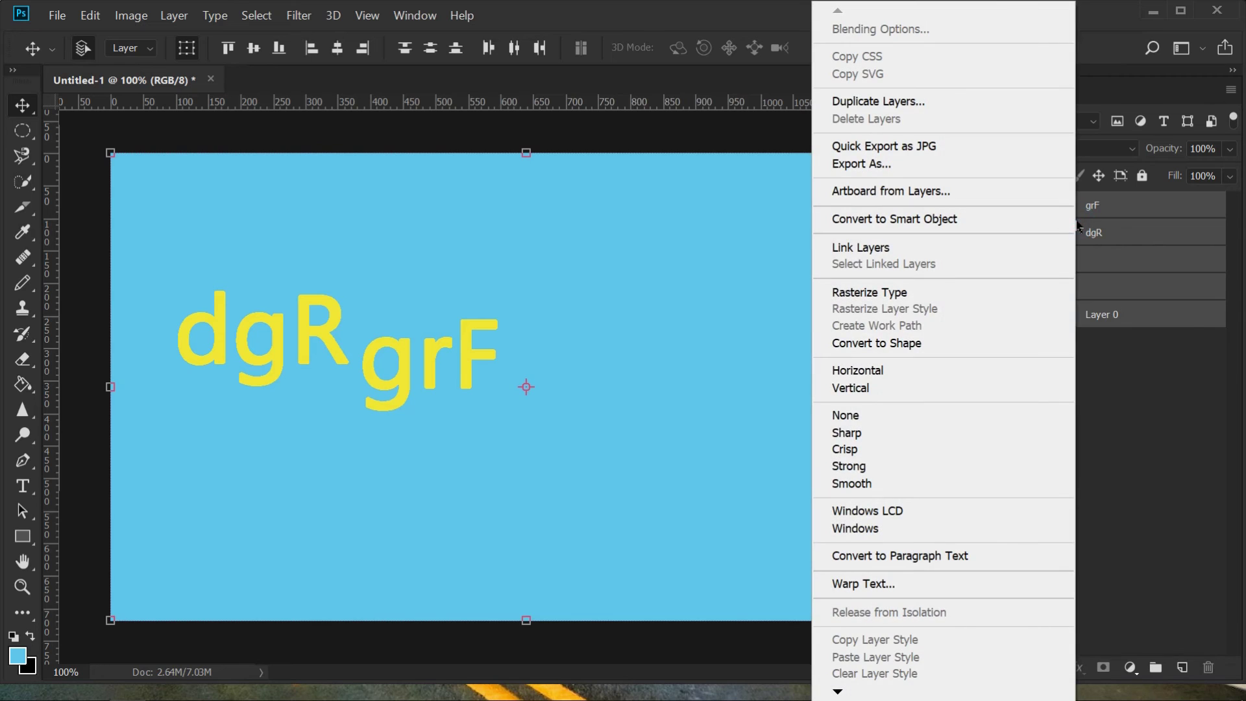
click(1115, 236)
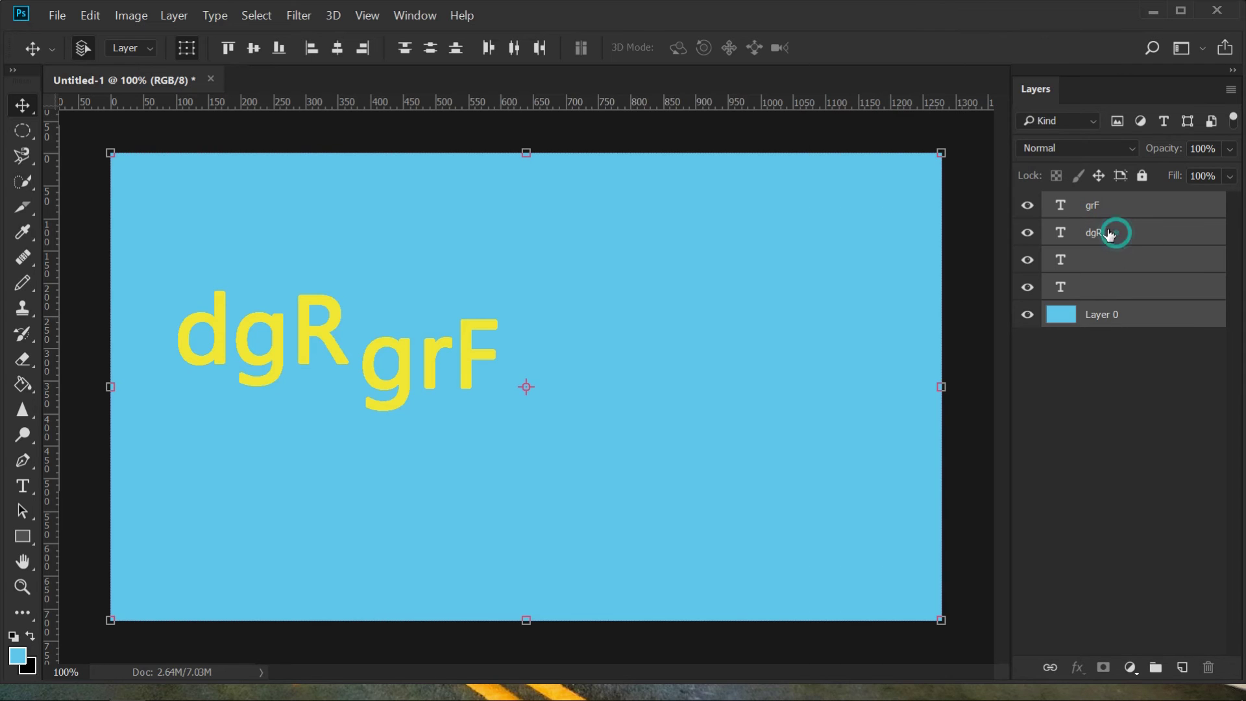
click(1098, 175)
click(1098, 175)
Add a Solid Color fill layer with orange c96725.
click(1119, 669)
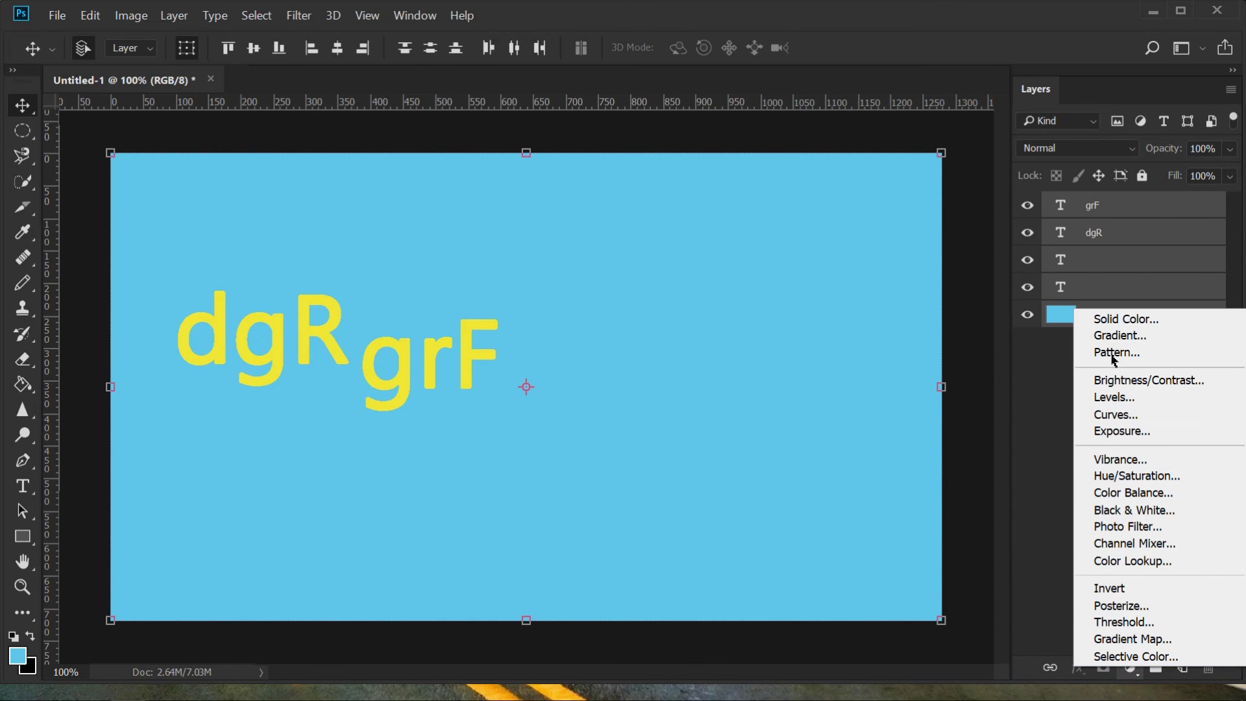
click(1113, 321)
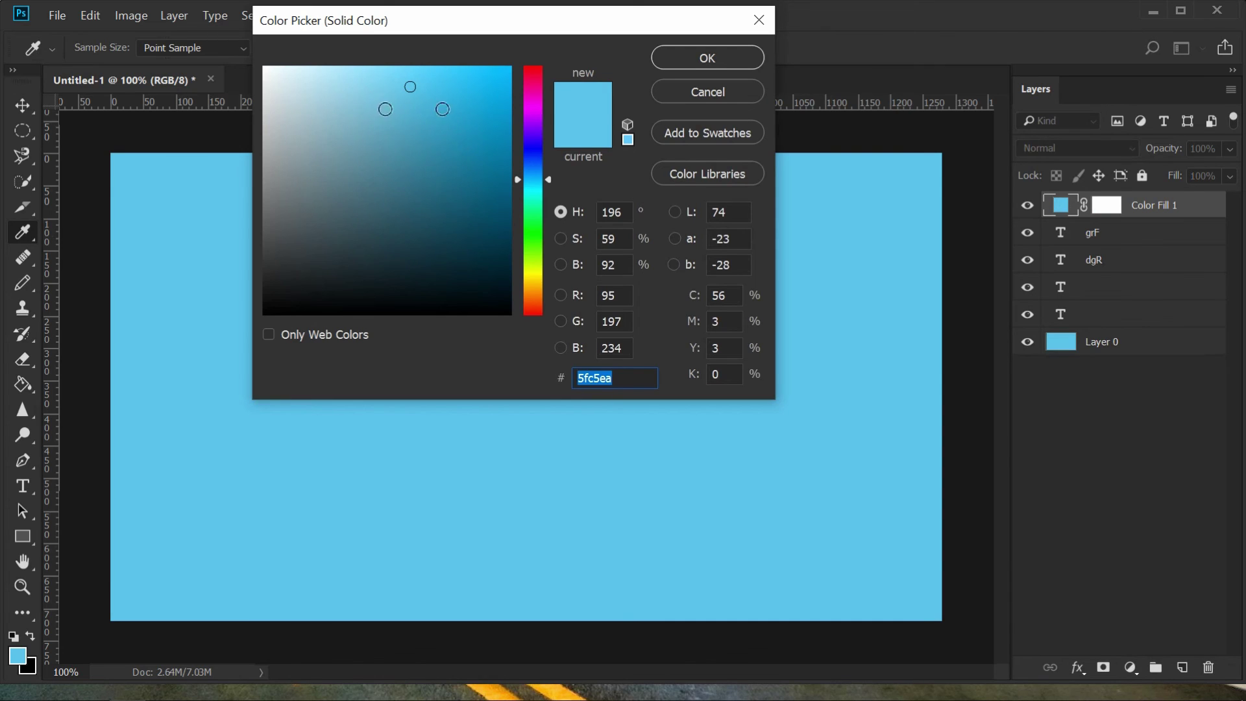
click(466, 120)
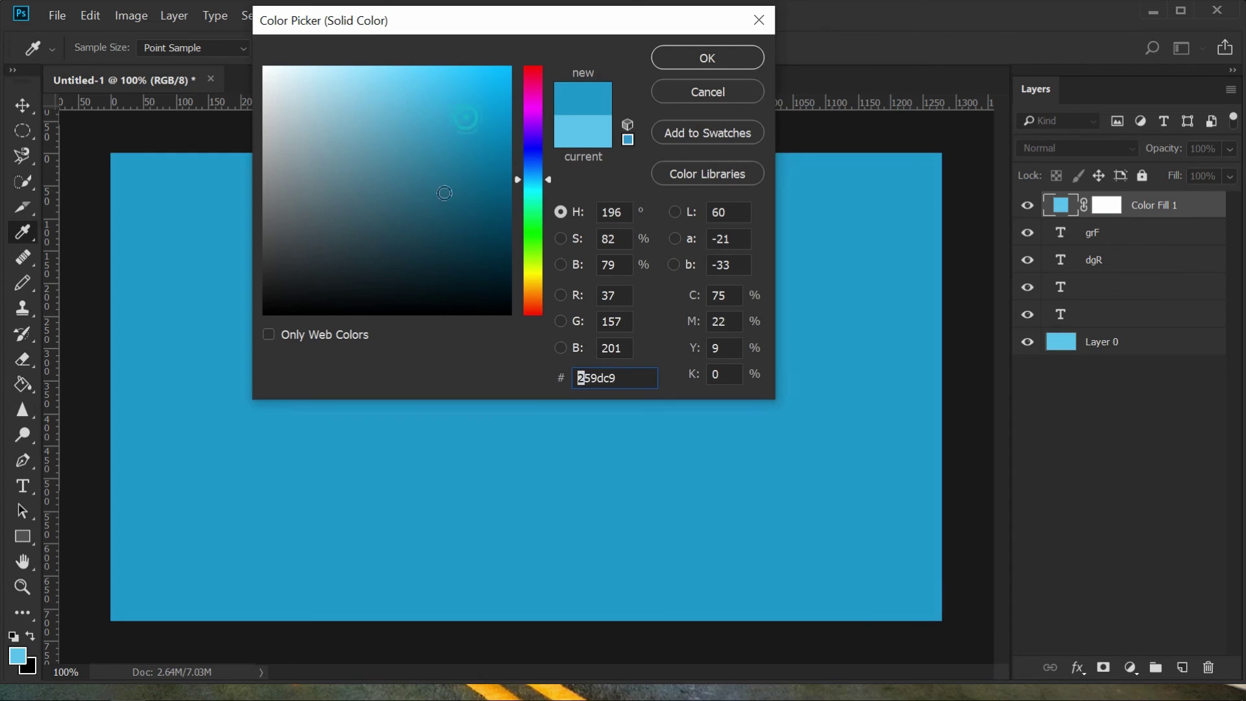
click(532, 298)
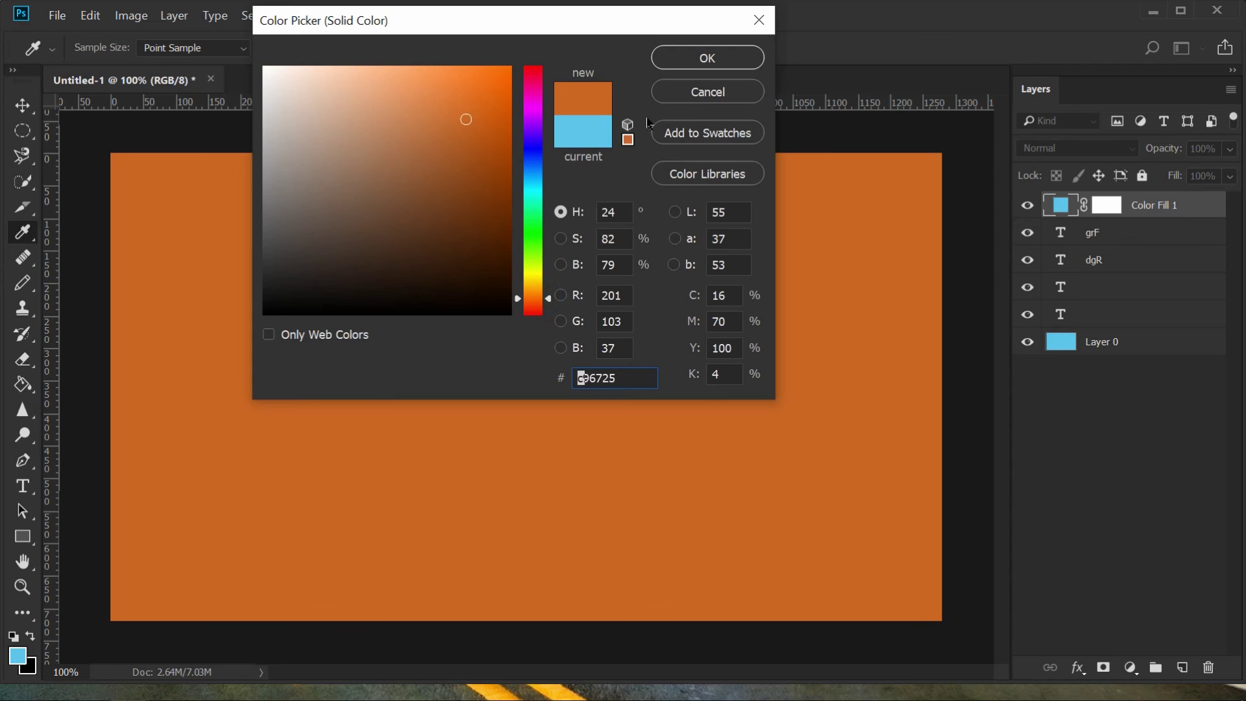
click(695, 63)
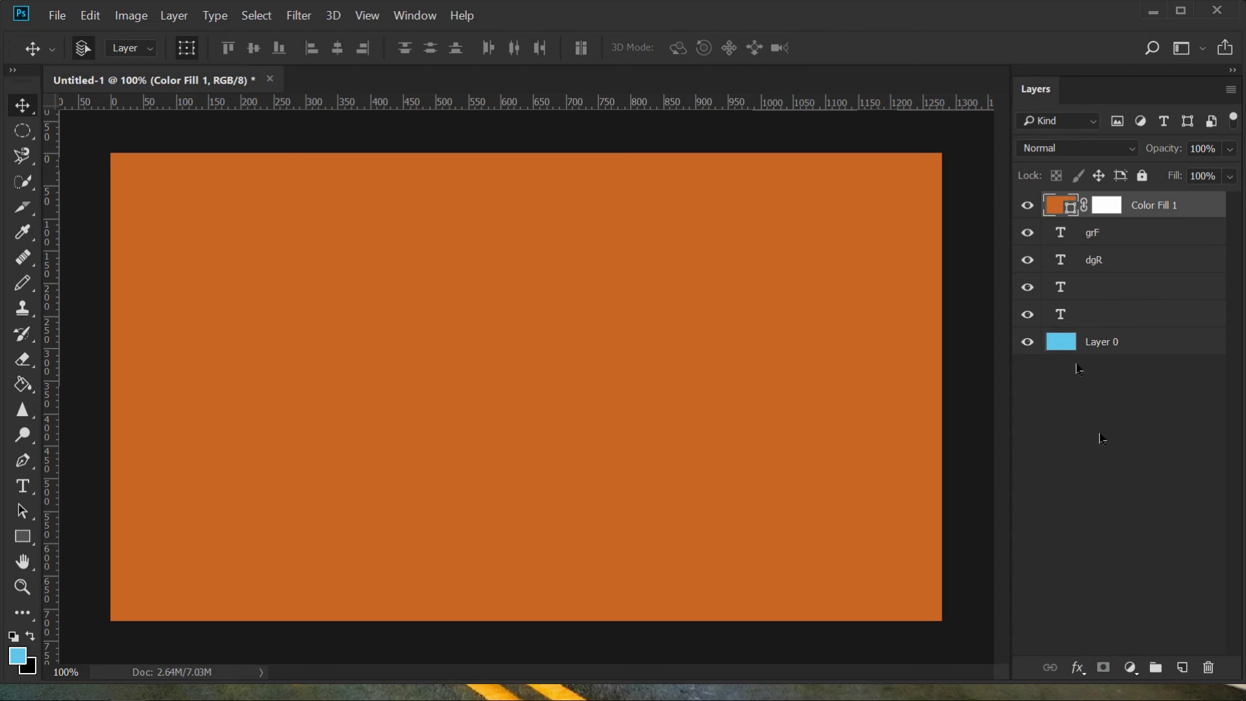
Select the grF layer and add a Curves adjustment layer.
click(1039, 241)
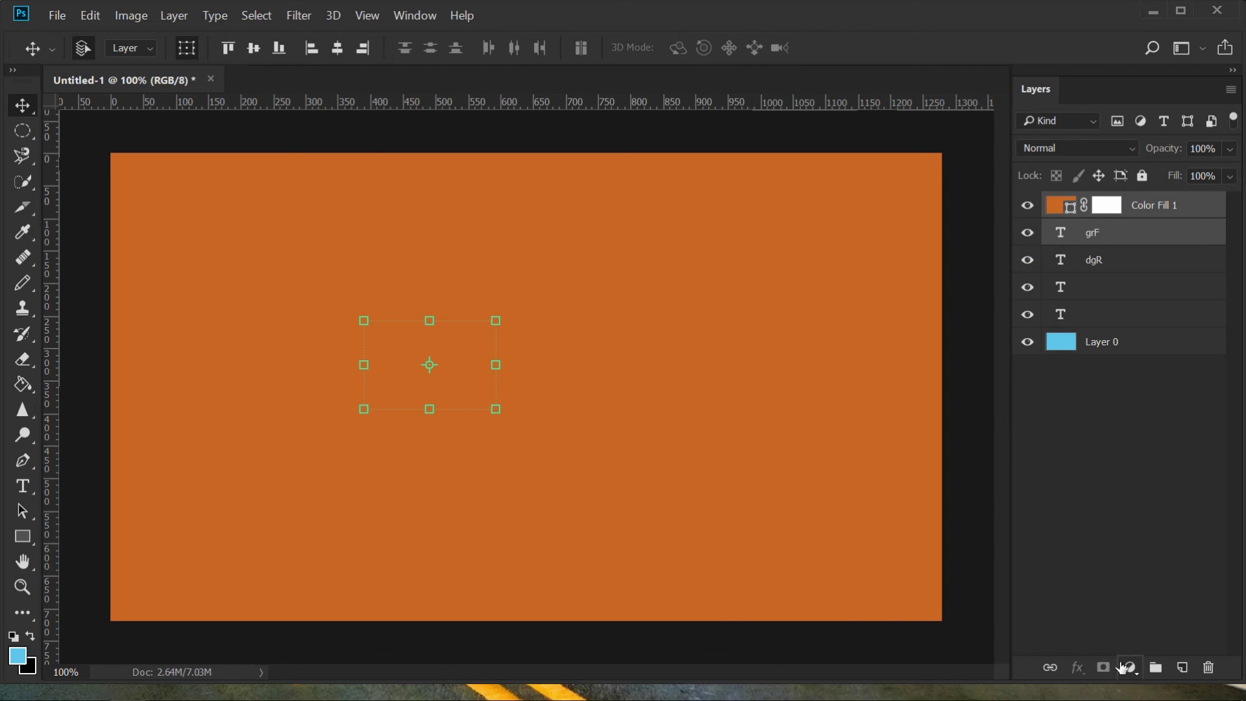
click(1130, 667)
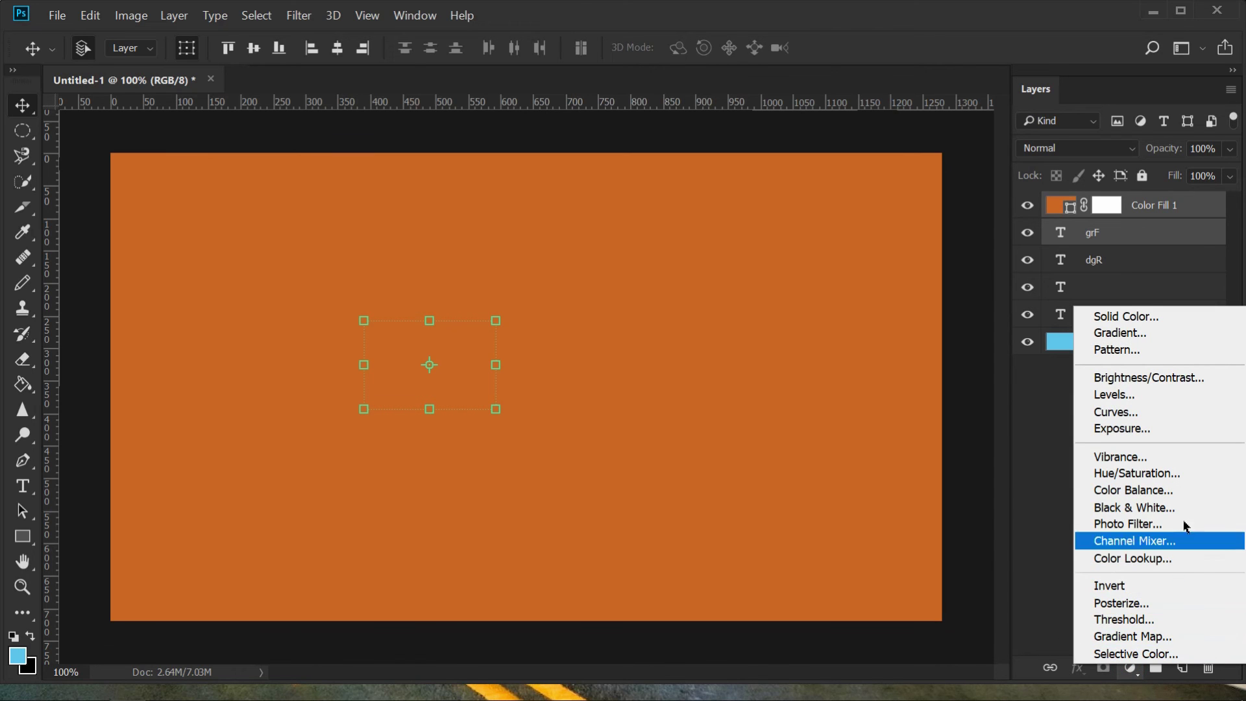
click(1124, 409)
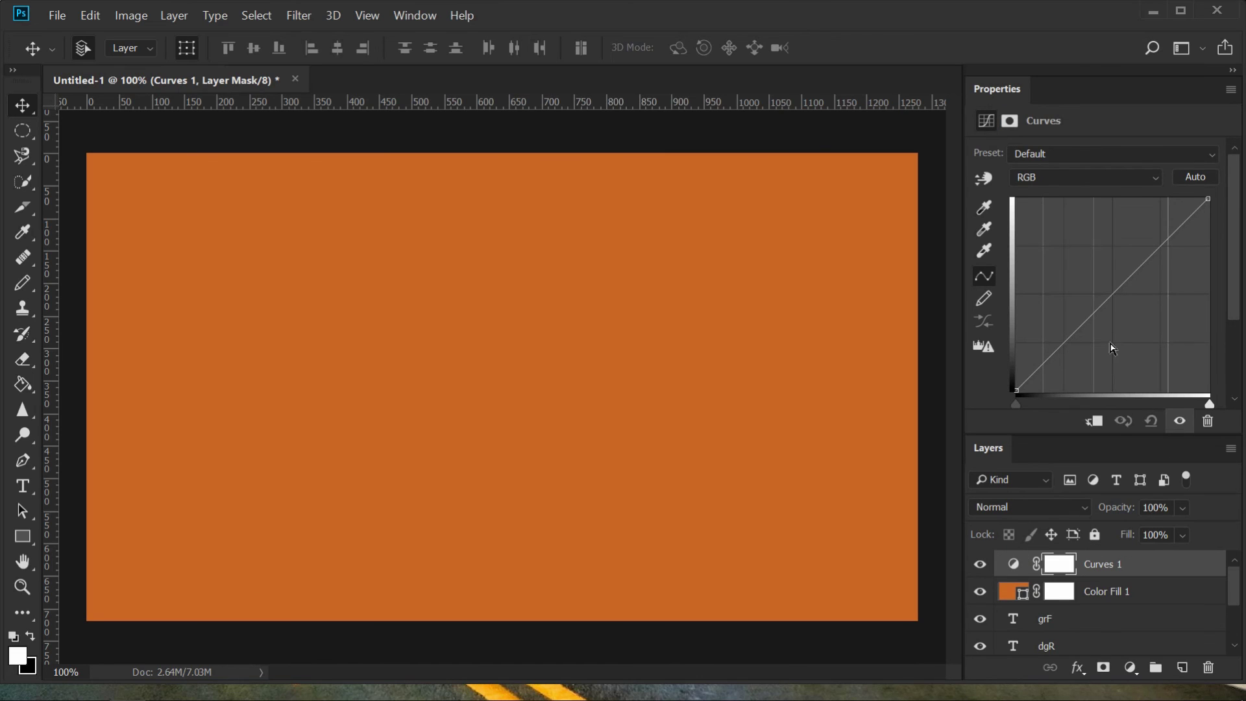
Pull a Curves point down and right to darken the orange fill to deep red.
mouse_move(1097, 302)
mouse_down()
mouse_move(1049, 243)
mouse_move(1141, 349)
mouse_up()
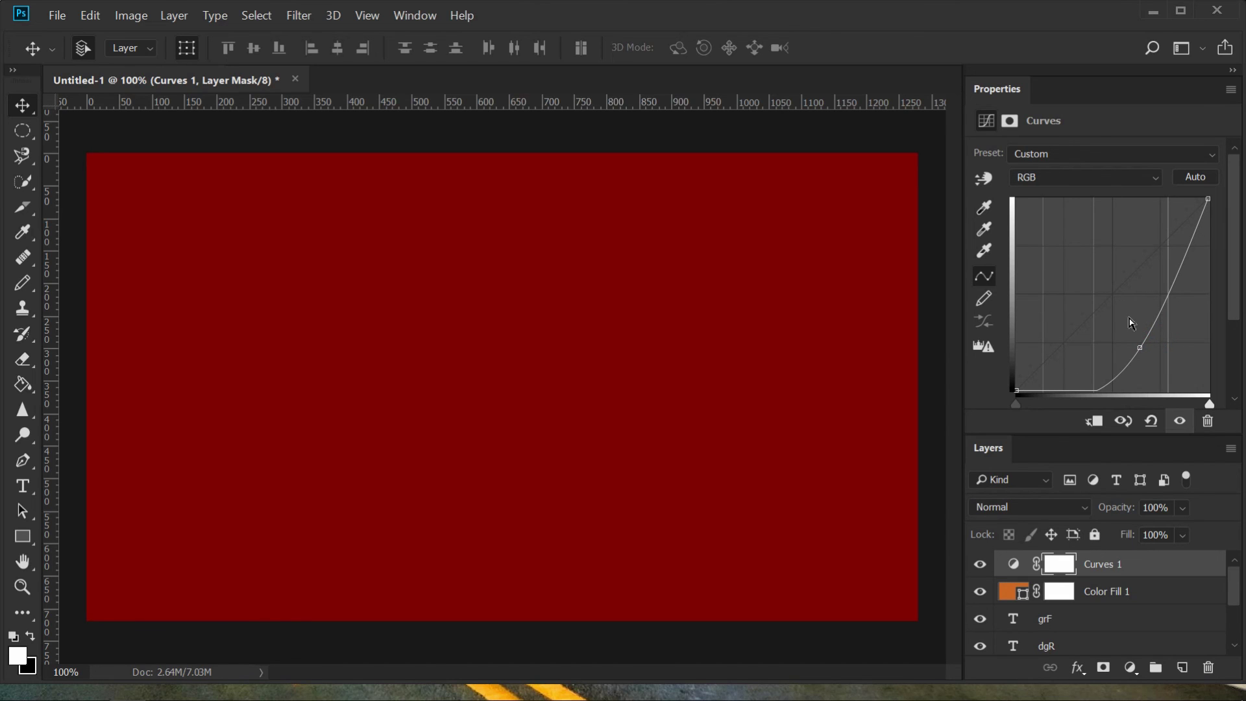
scroll(1064, 588, down, 3)
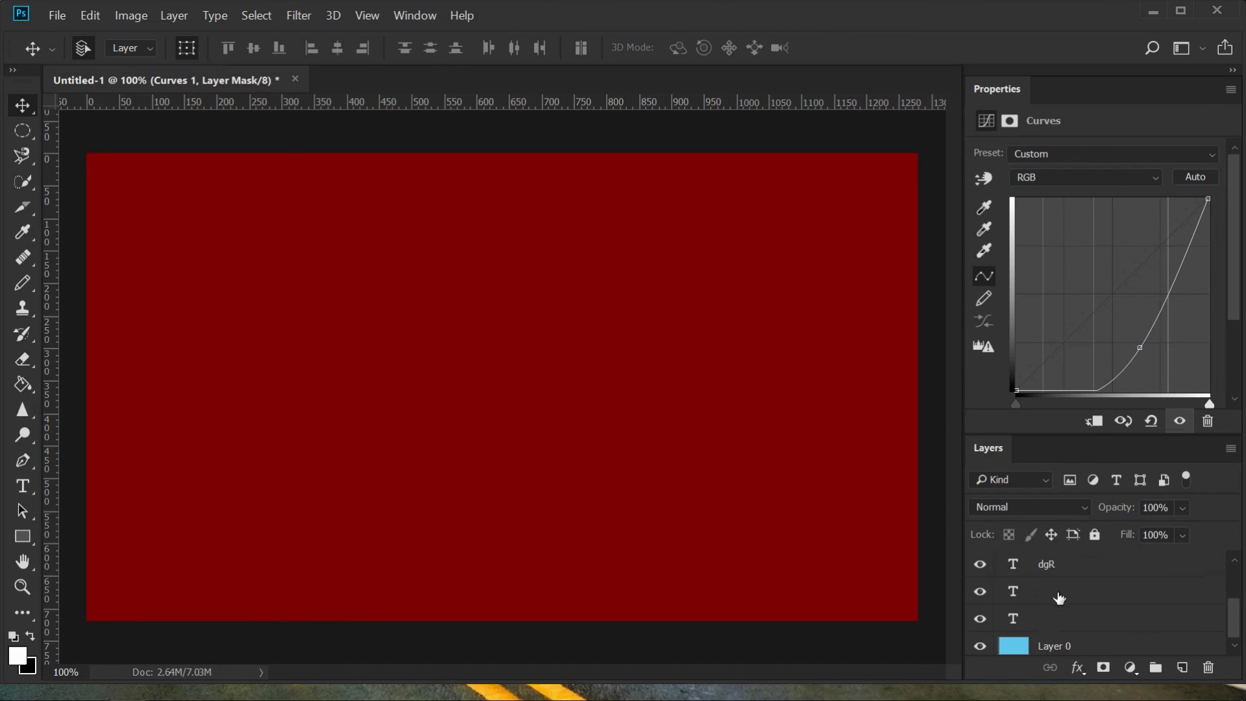
scroll(1062, 602, up, 3)
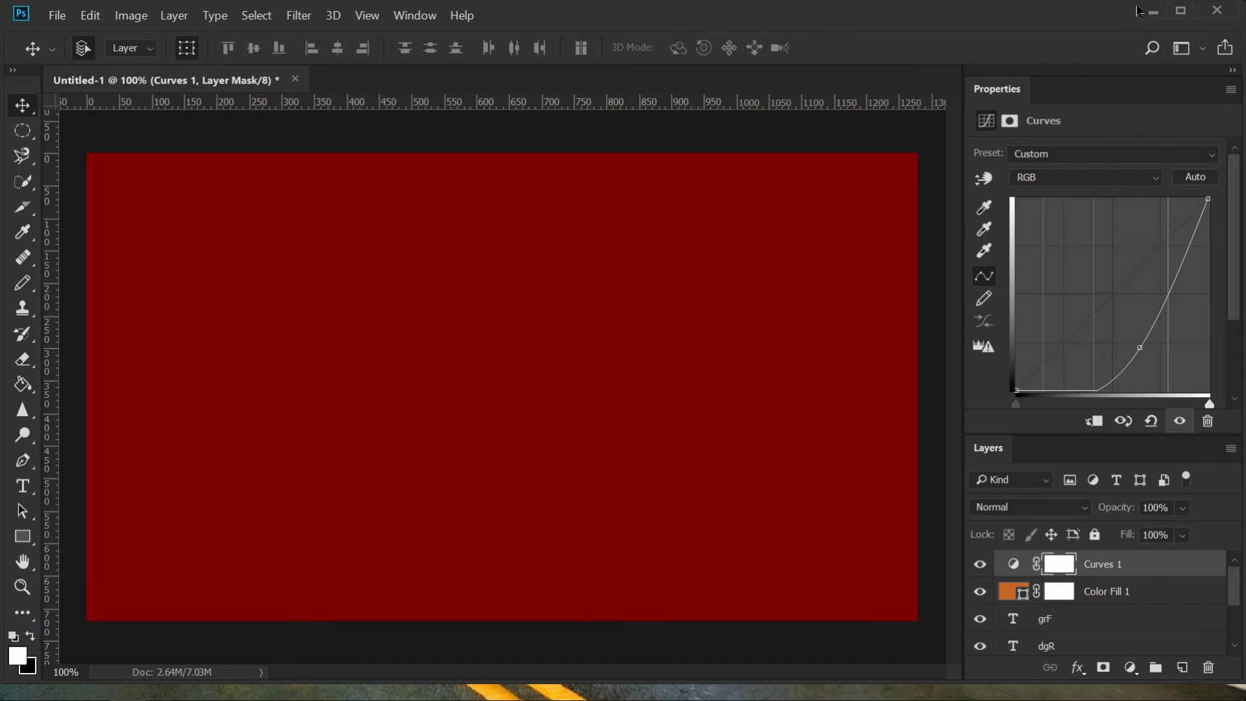
Select the Curves gray-point eyedropper, then minimise Photoshop to the desktop.
click(984, 228)
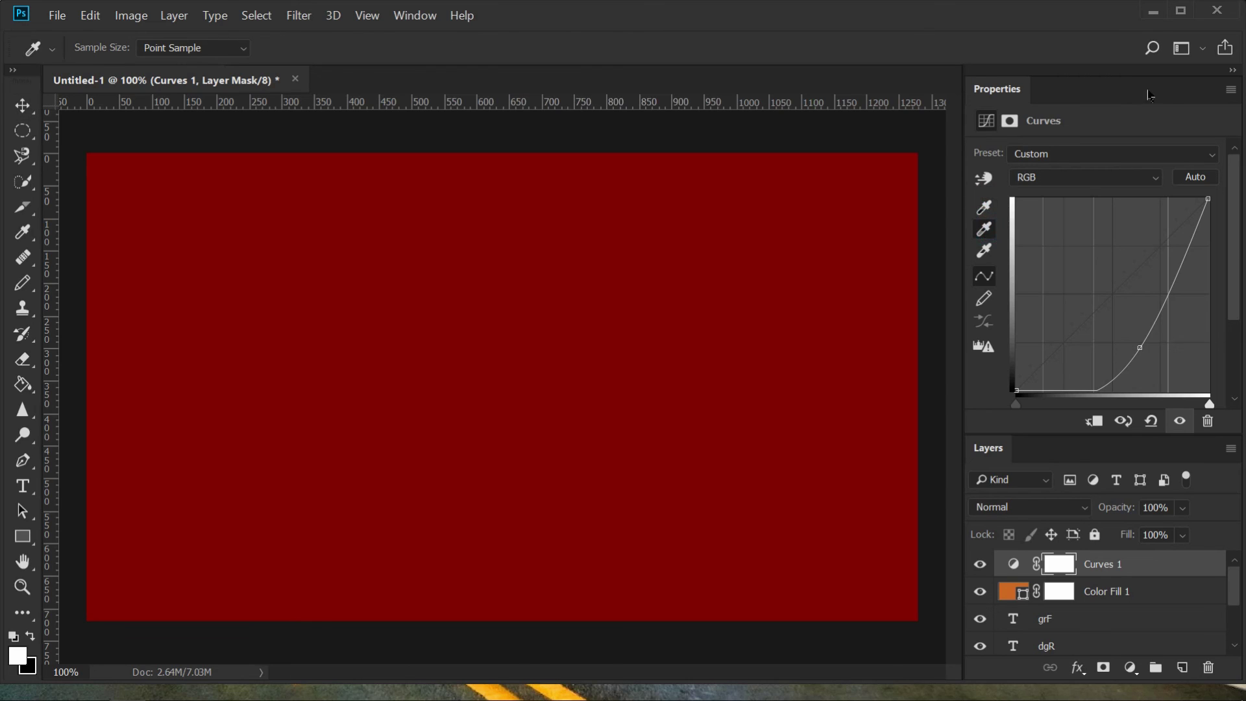
click(1157, 14)
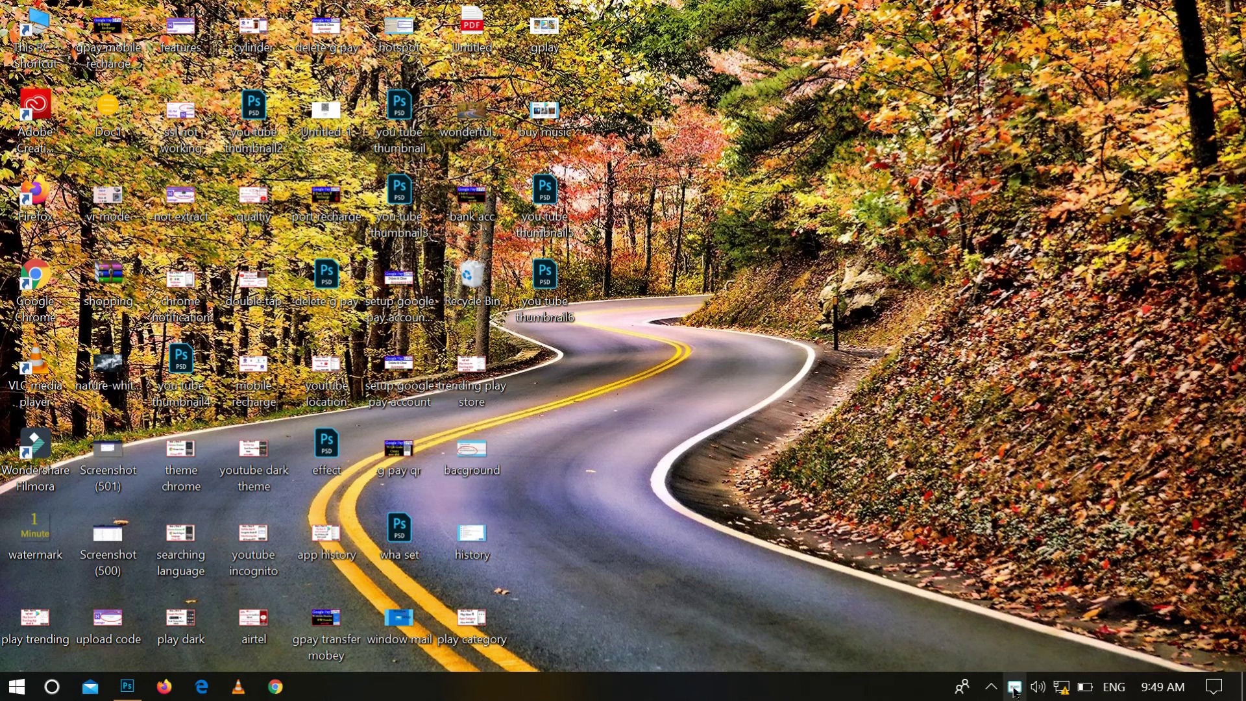